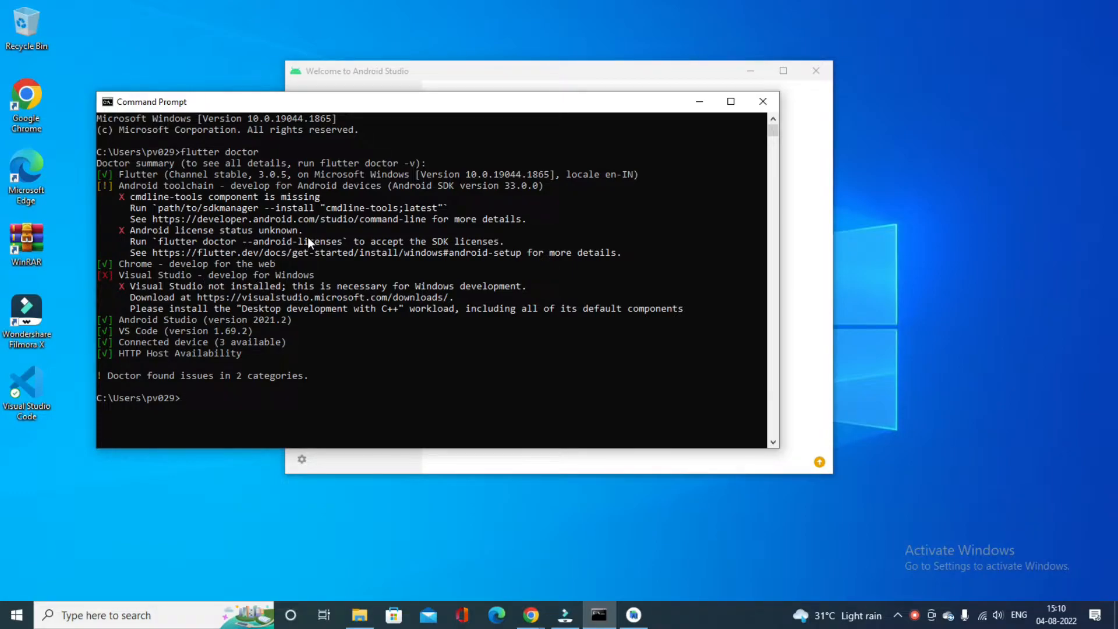
Switch to the Android Studio welcome window
left_click(820, 324)
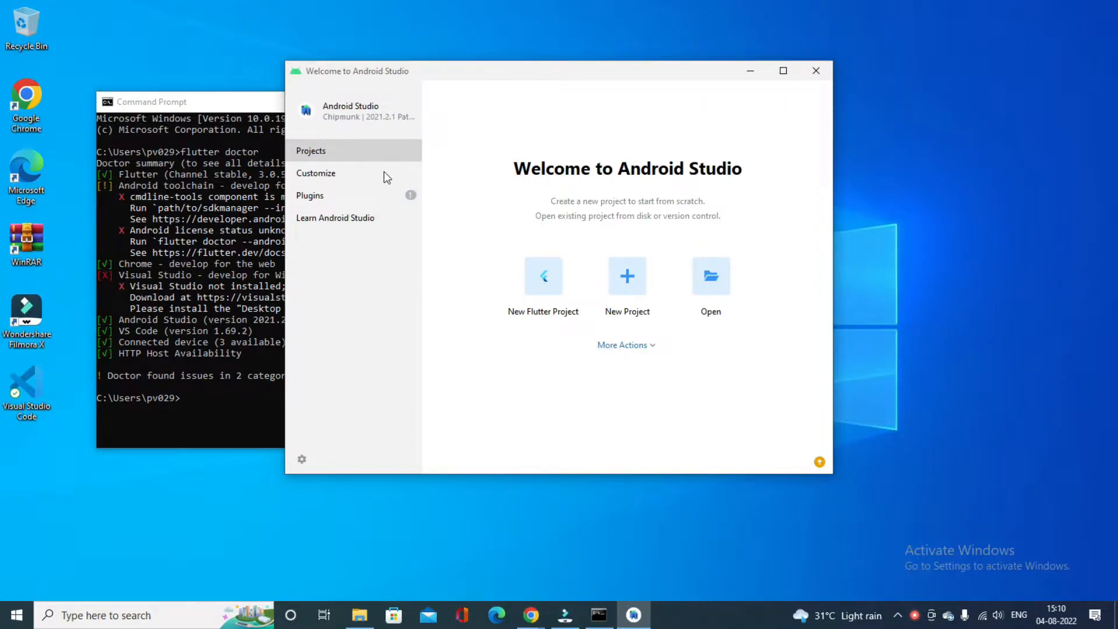
left_click(323, 194)
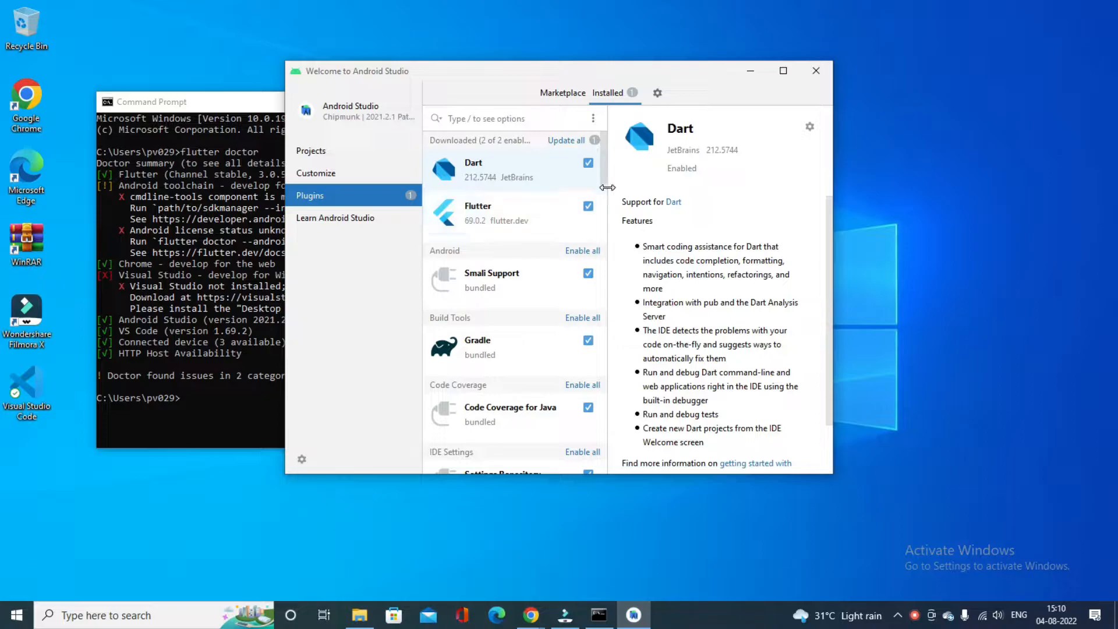
left_click(324, 173)
left_click(327, 152)
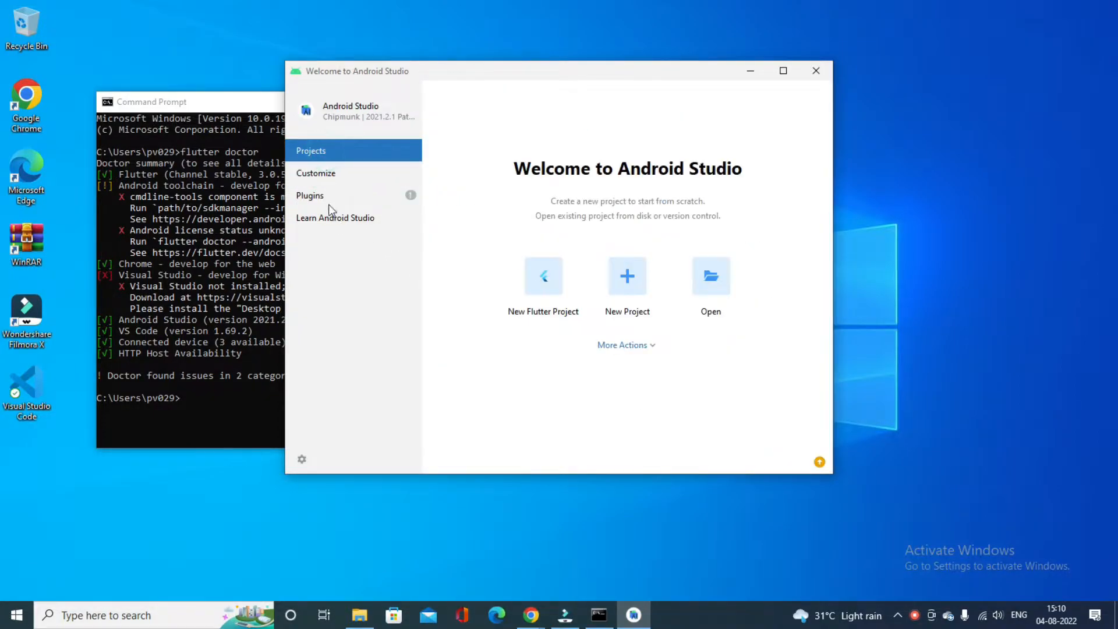
Open the SDK Manager from the Android Studio welcome window and show the available SDK Tools
left_click(640, 345)
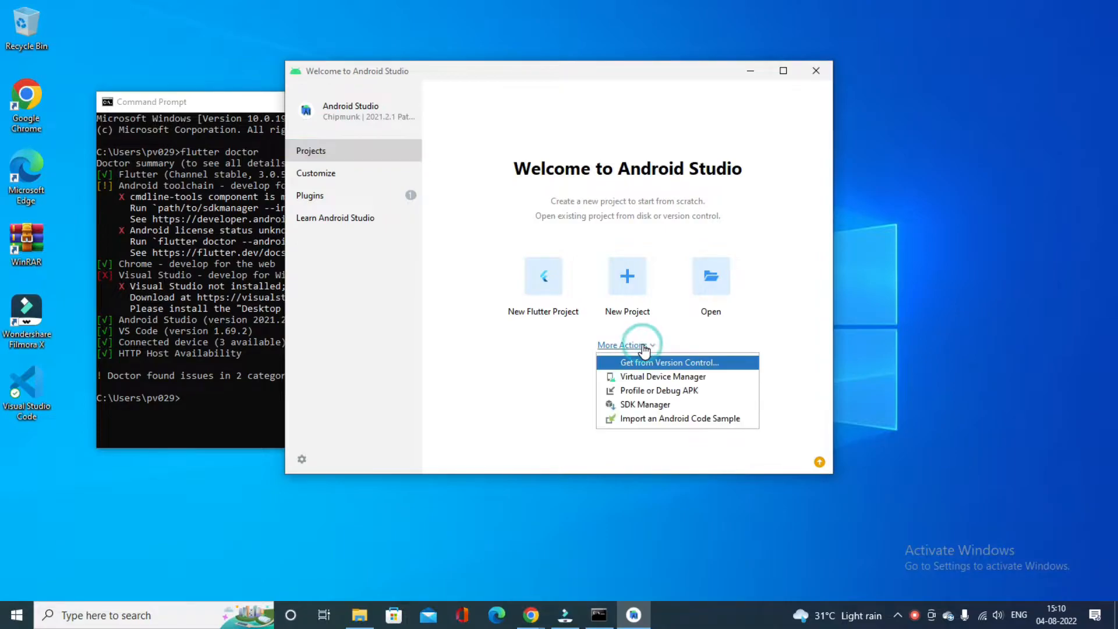
left_click(651, 407)
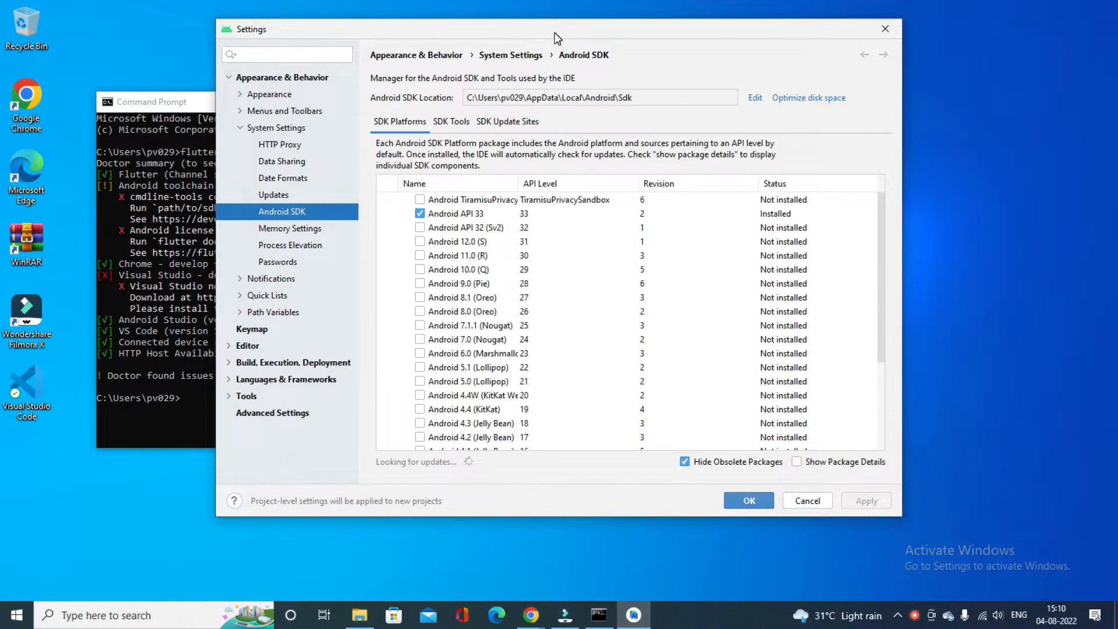
left_click_drag(555, 30, 696, 24)
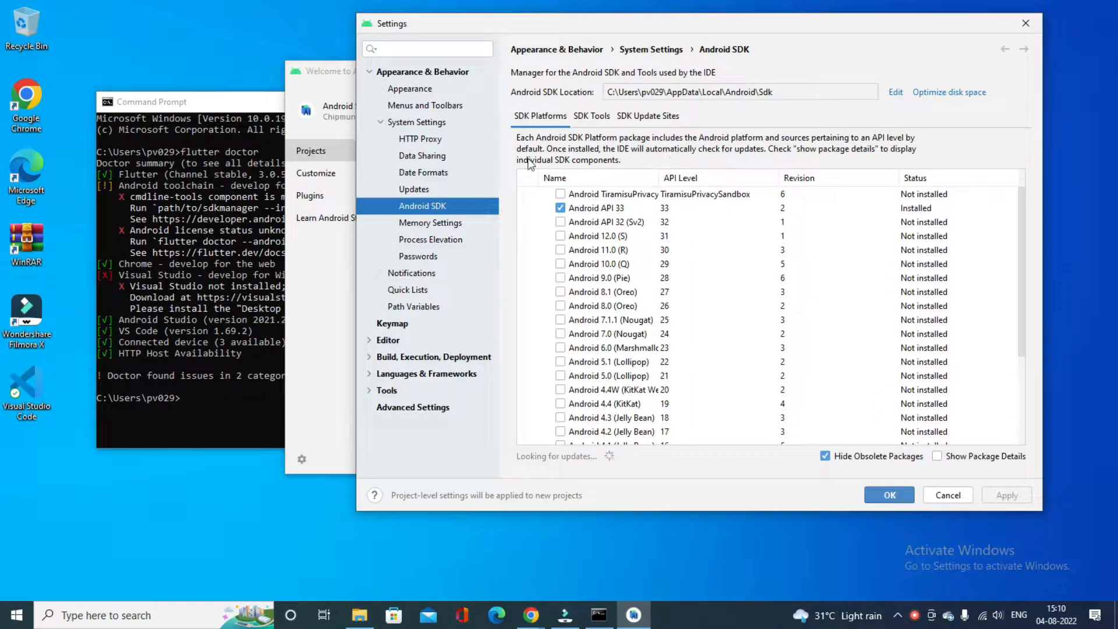
left_click(587, 117)
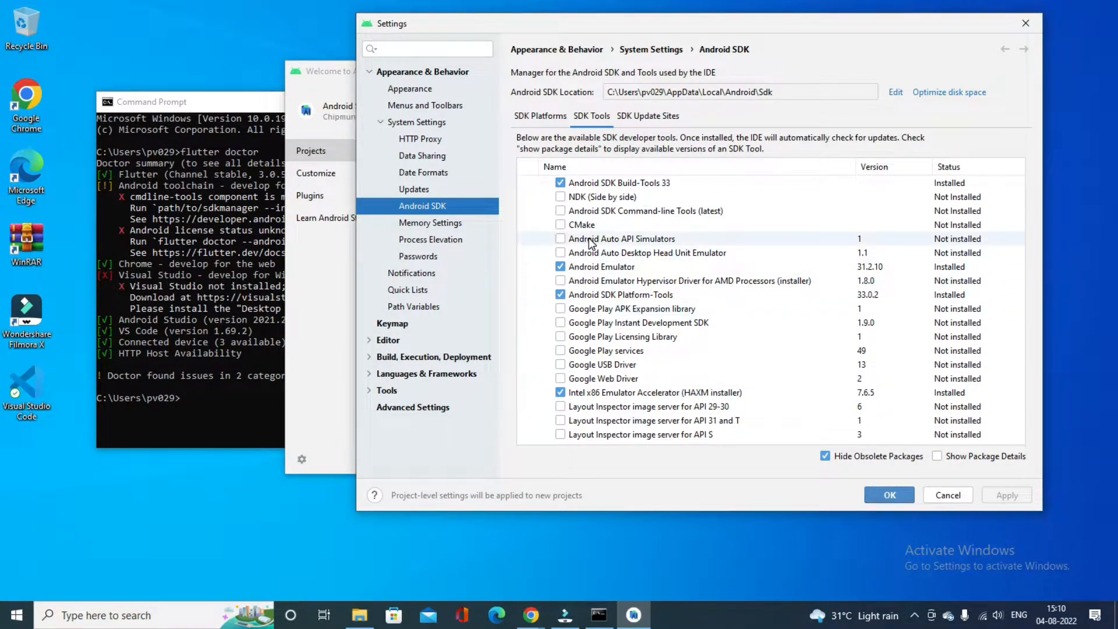
Select Android SDK Command-line Tools (latest) for installation and confirm the change to start the download
left_click(561, 211)
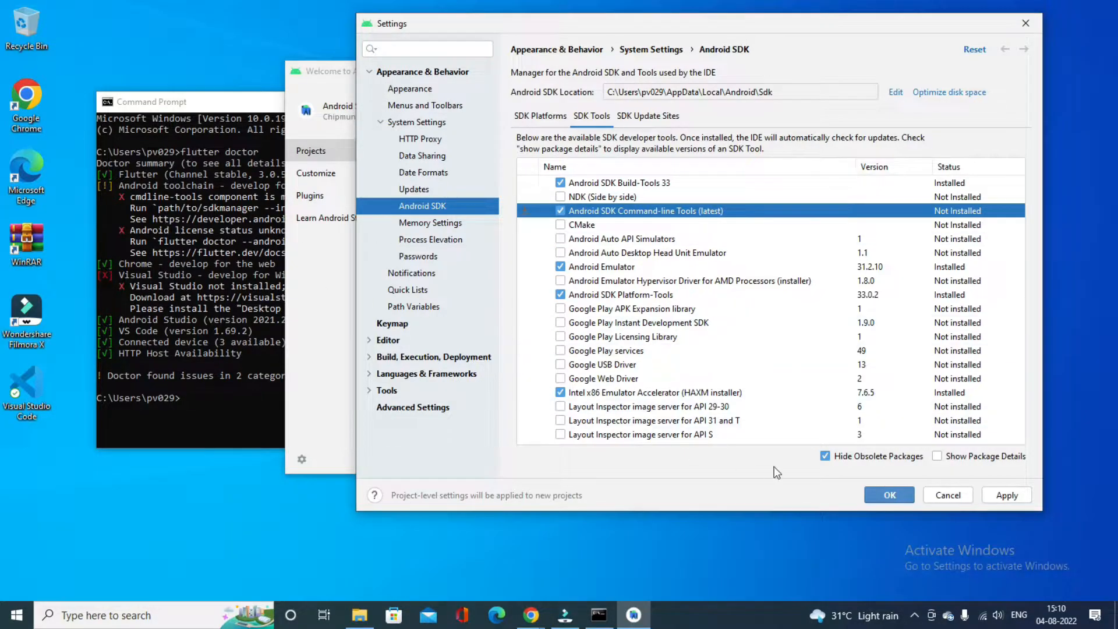
left_click(883, 495)
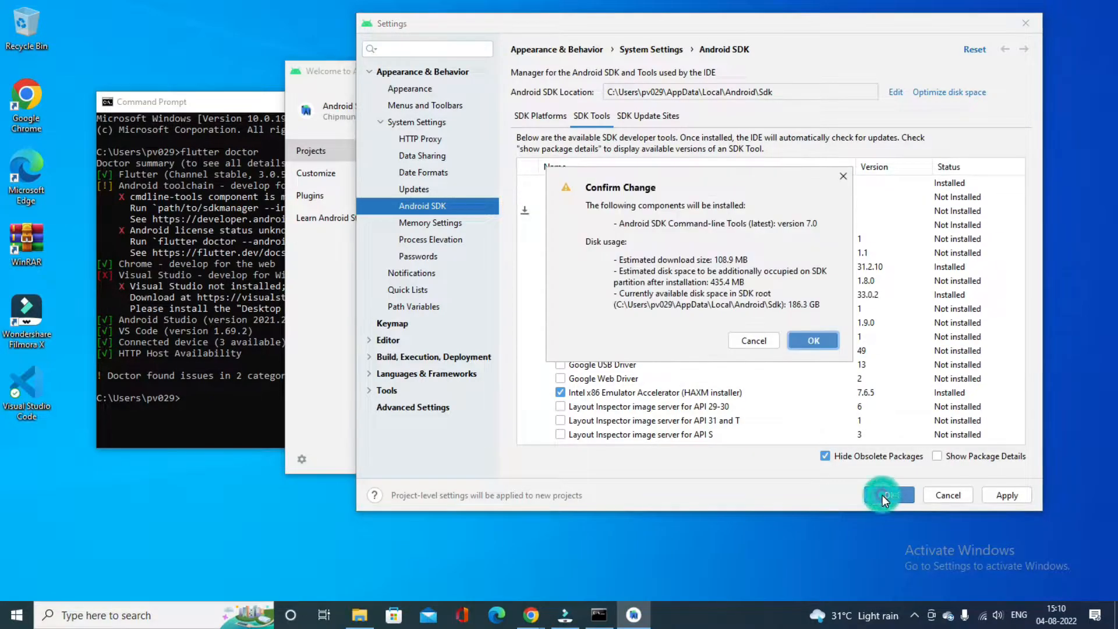
left_click(814, 342)
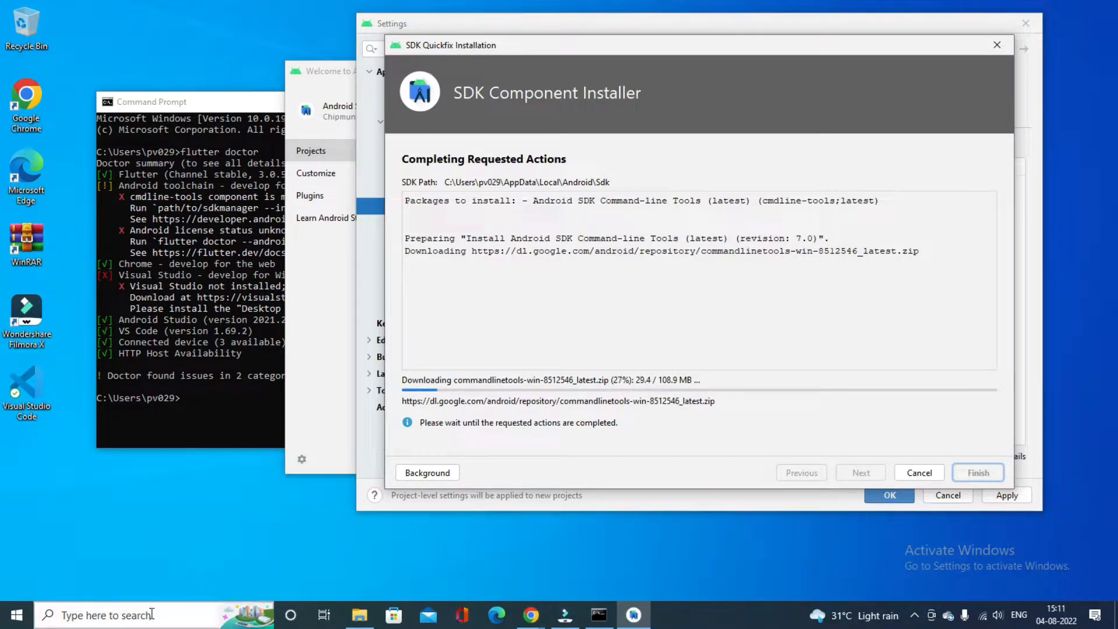
Switch to Chrome and search the web for "visual studio" in a new tab
mouse_move(530, 615)
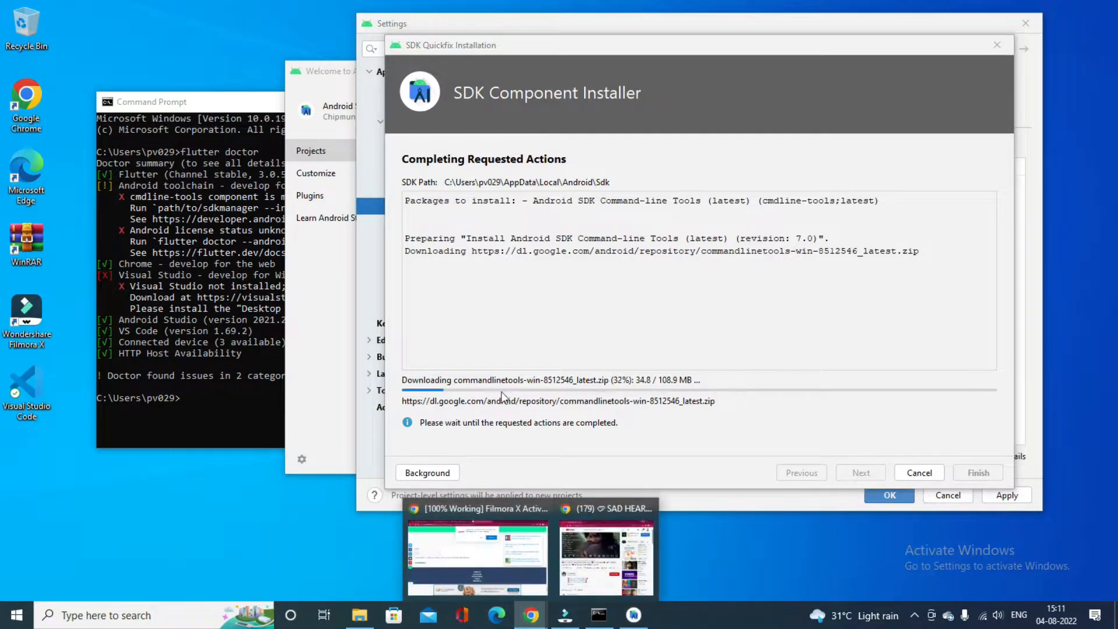
left_click(509, 533)
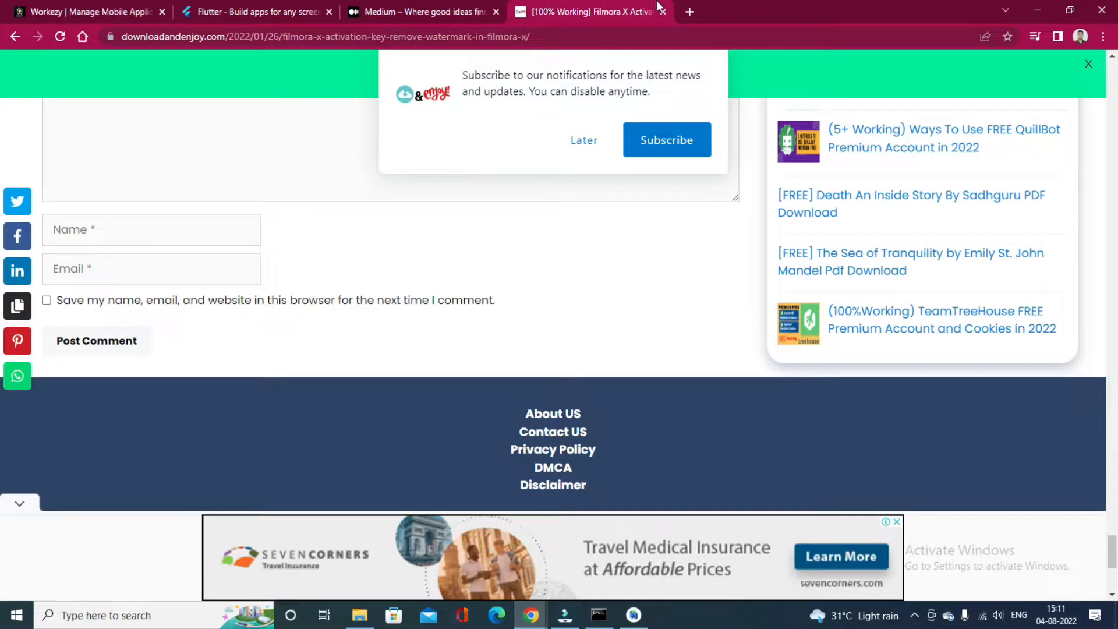
left_click(689, 11)
left_click(625, 31)
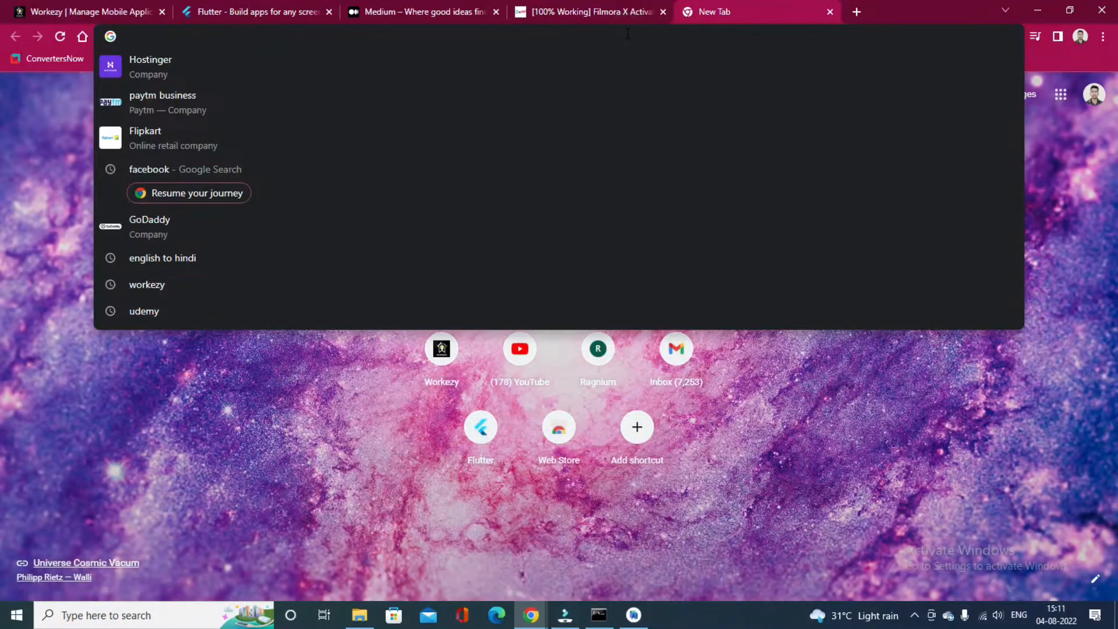
type("Visu")
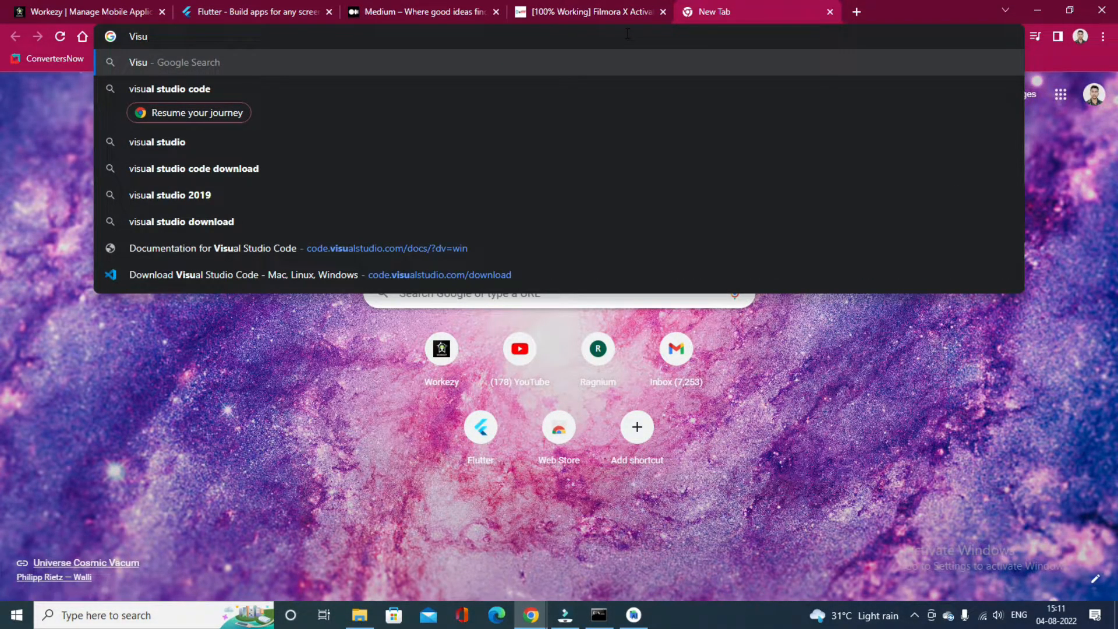
key("Down")
key("Down")
key("Down")
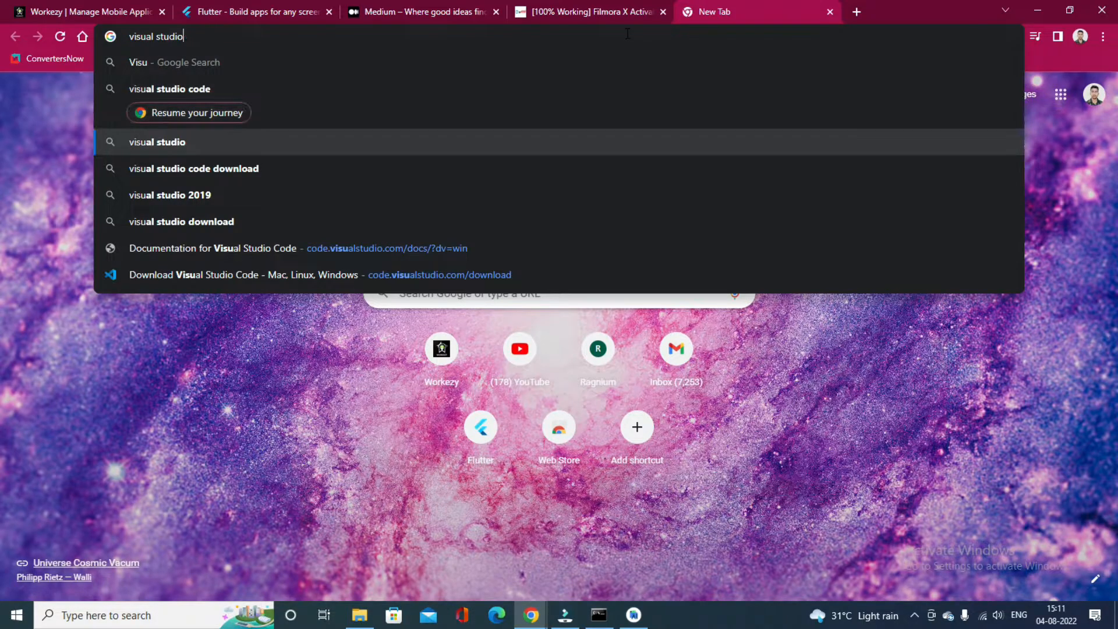
key("Up")
key("Up")
key("Return")
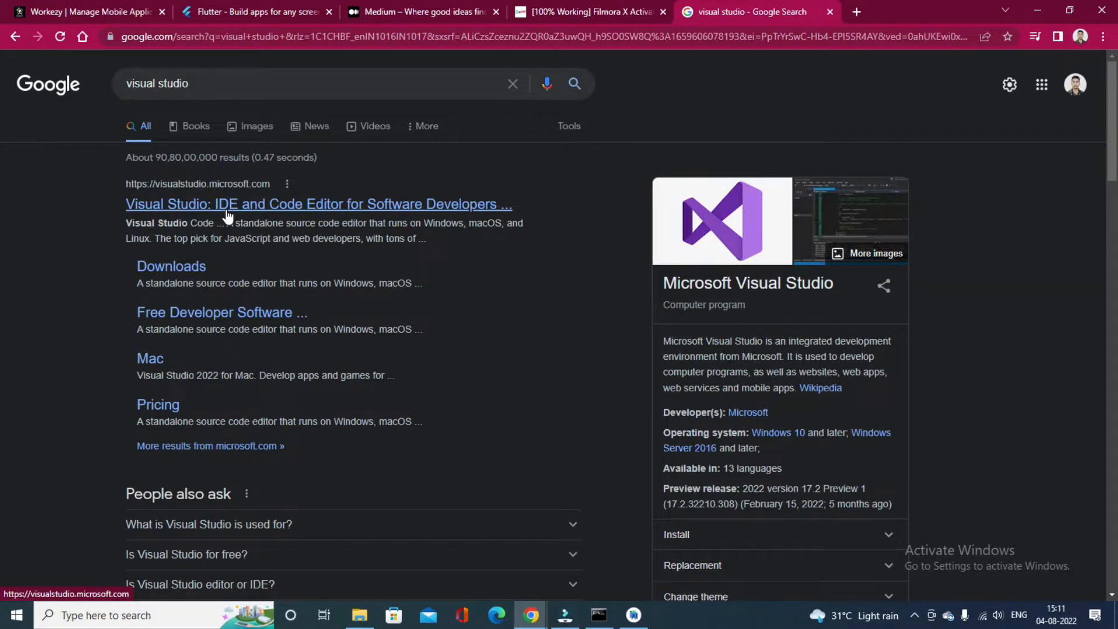
Open the official Microsoft Visual Studio website from the search results
scroll(226, 211, "down", 5)
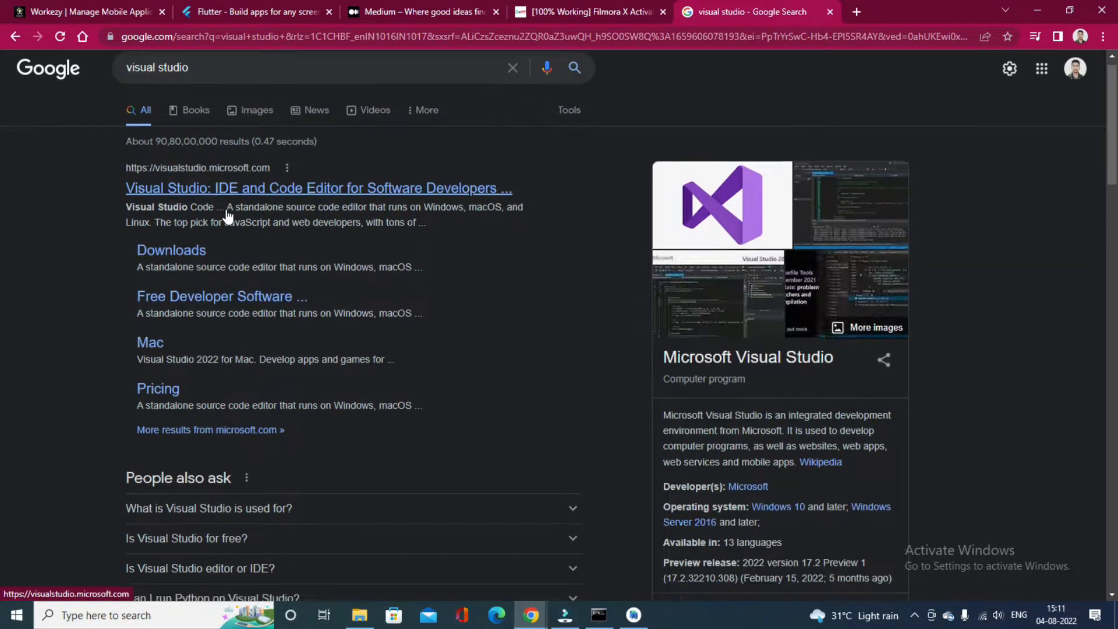
scroll(226, 209, "down", 4)
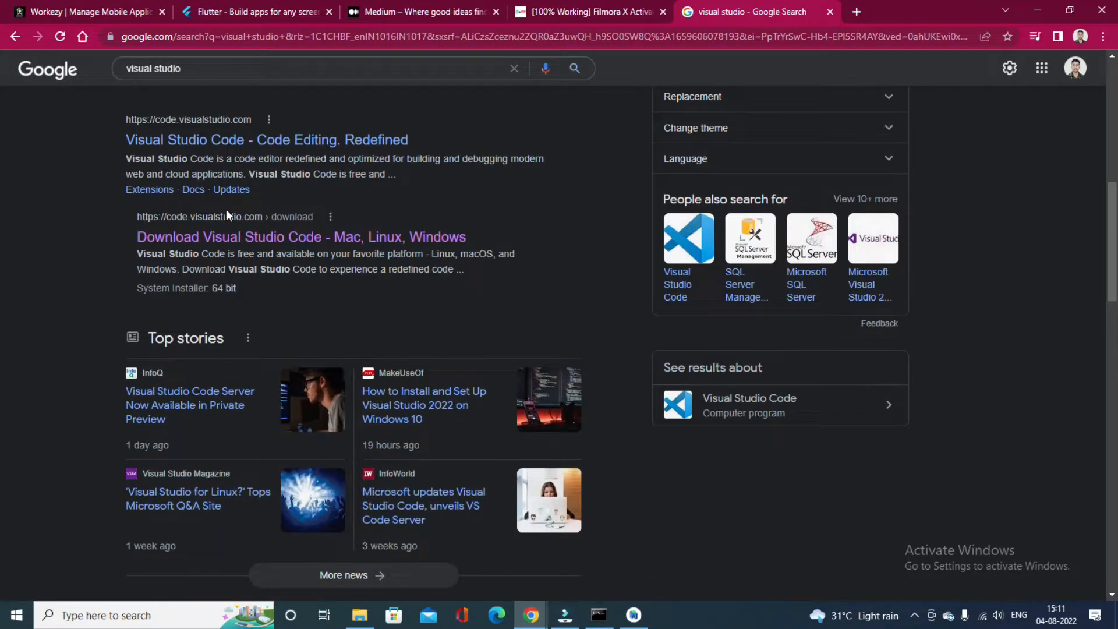
scroll(226, 208, "up", 9)
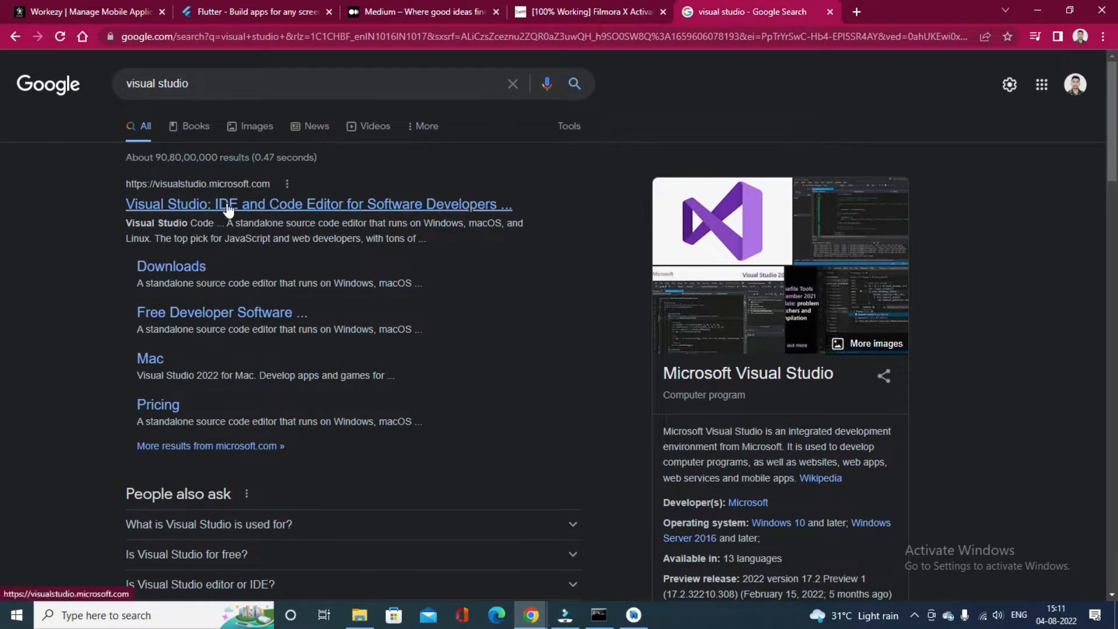
left_click(228, 209)
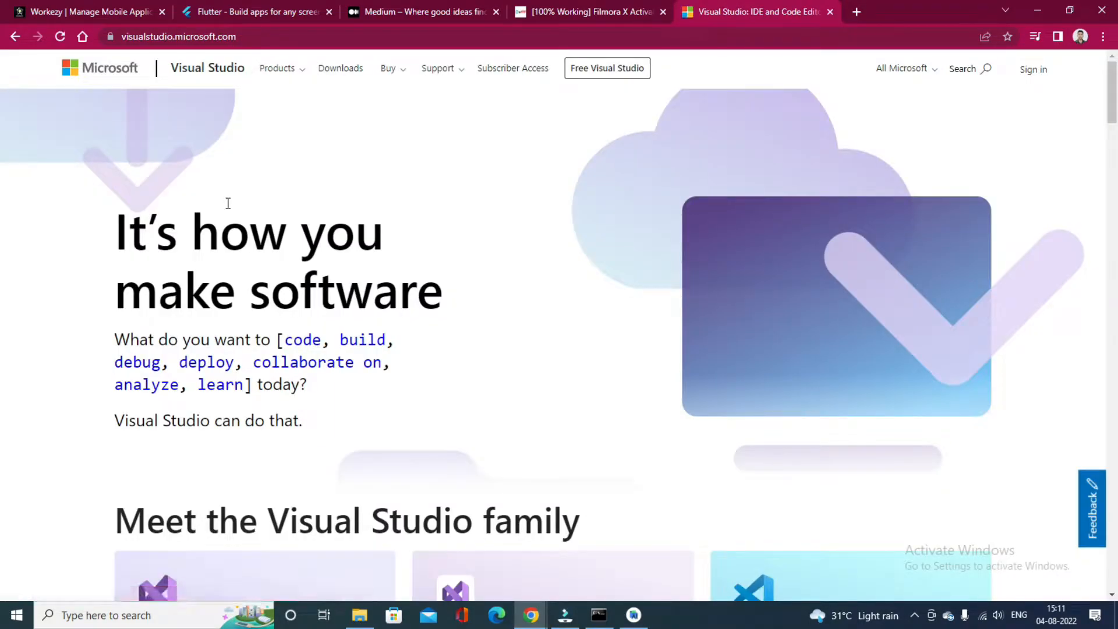
Download the Visual Studio Community 2022 installer for Windows from the Visual Studio family section
scroll(631, 342, "down", 3)
scroll(632, 342, "up", 3)
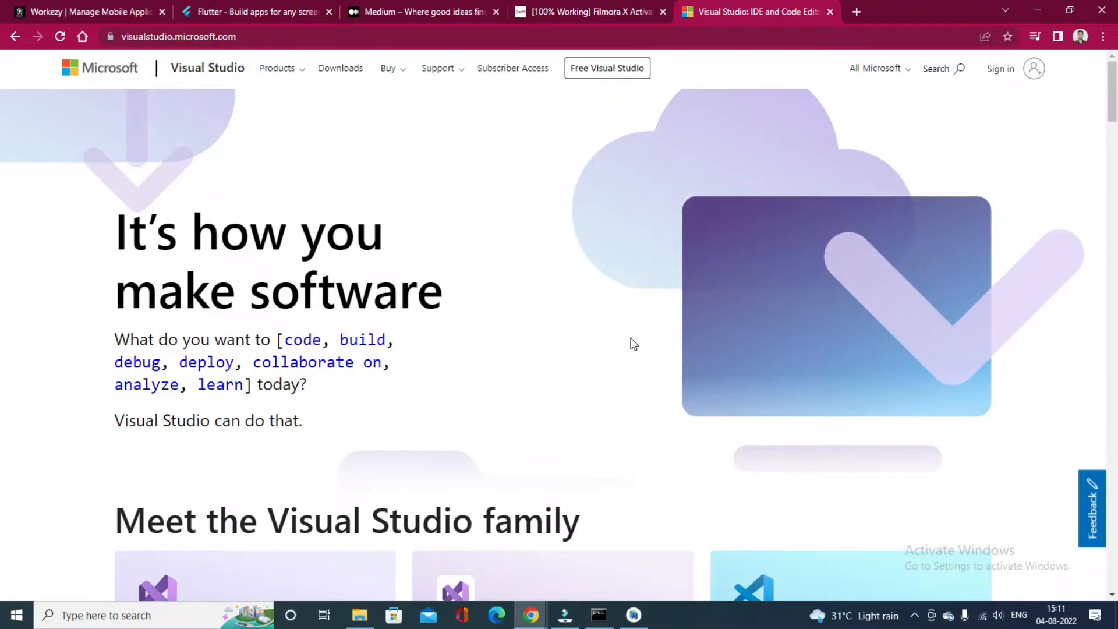
scroll(634, 344, "down", 5)
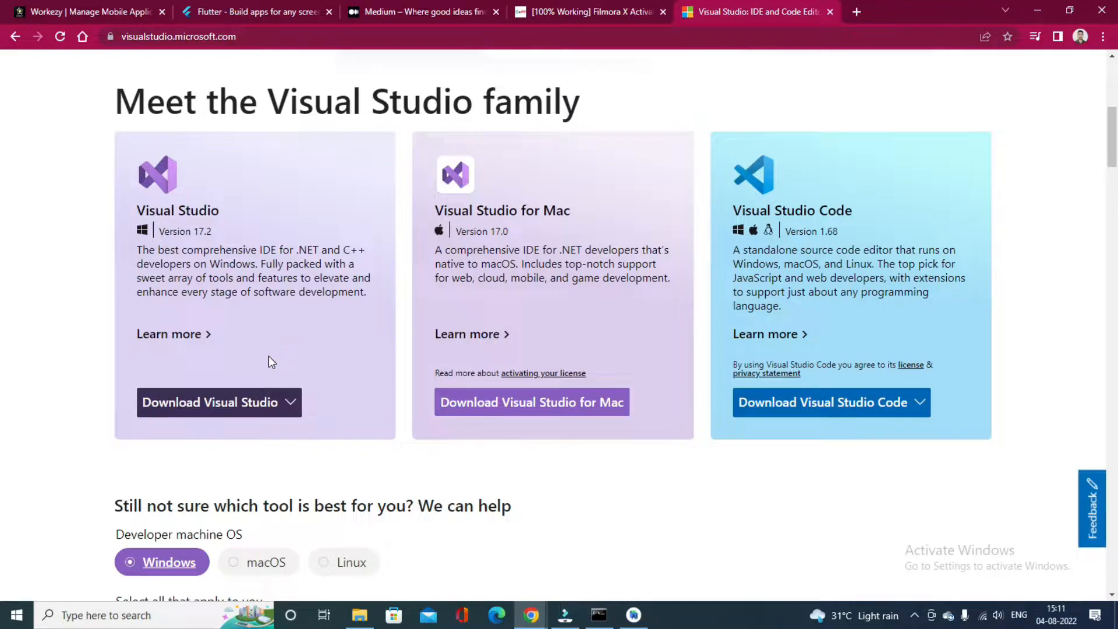
mouse_move(278, 402)
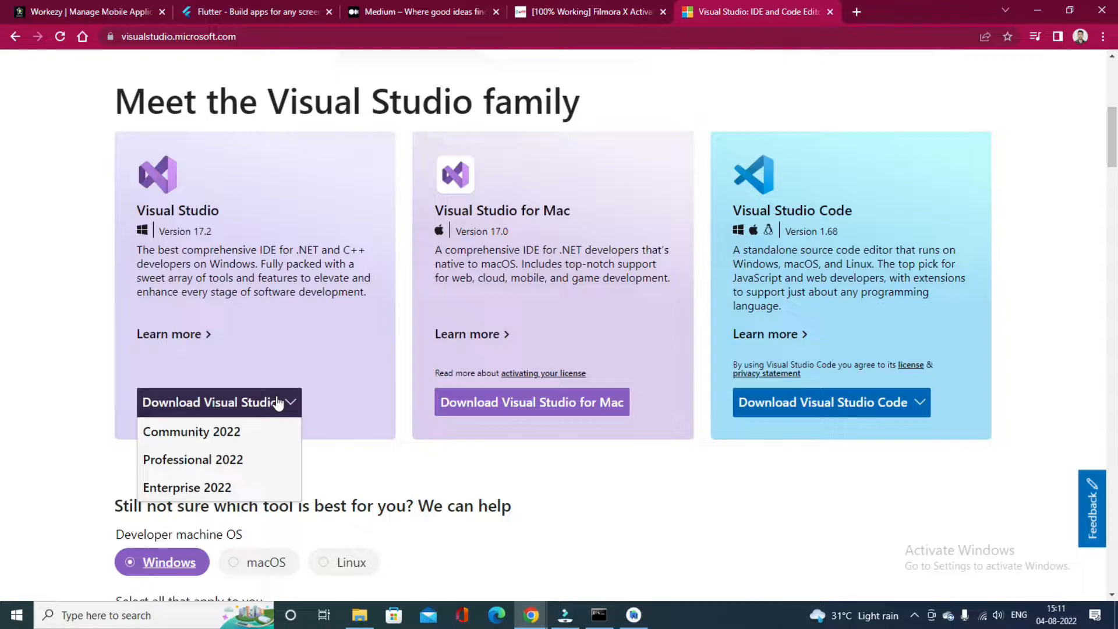
scroll(250, 431, "down", 1)
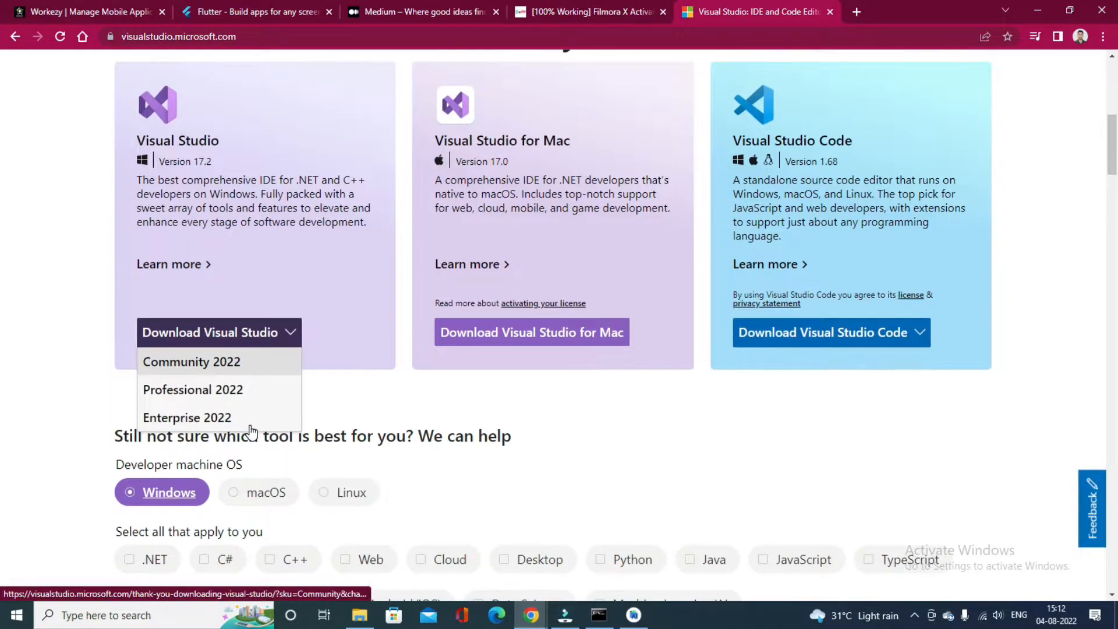
left_click(243, 368)
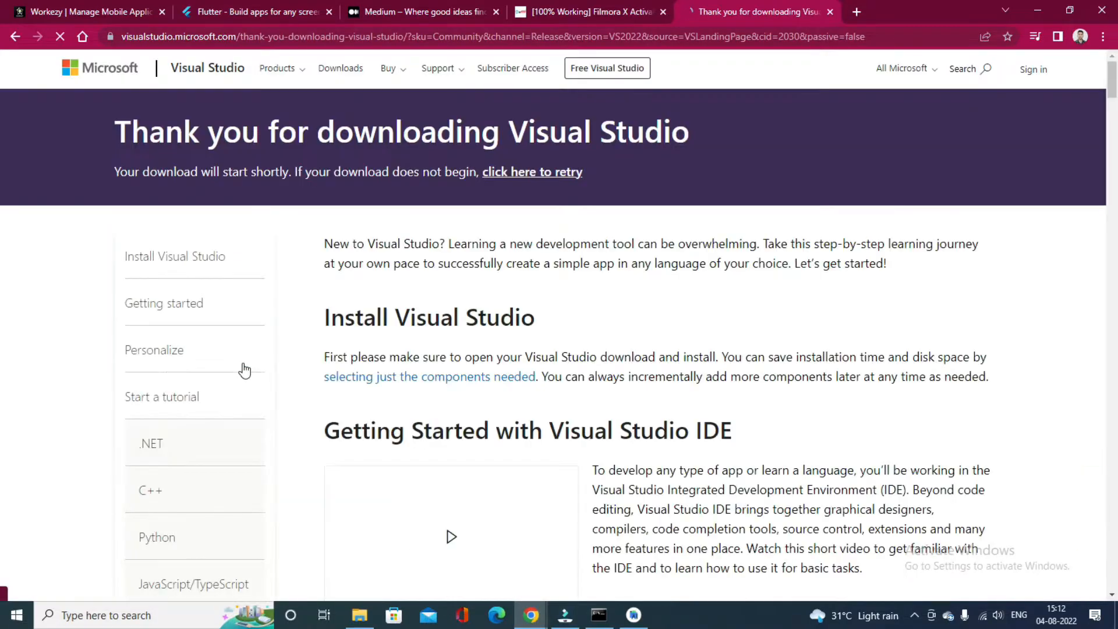
scroll(244, 370, "down", 5)
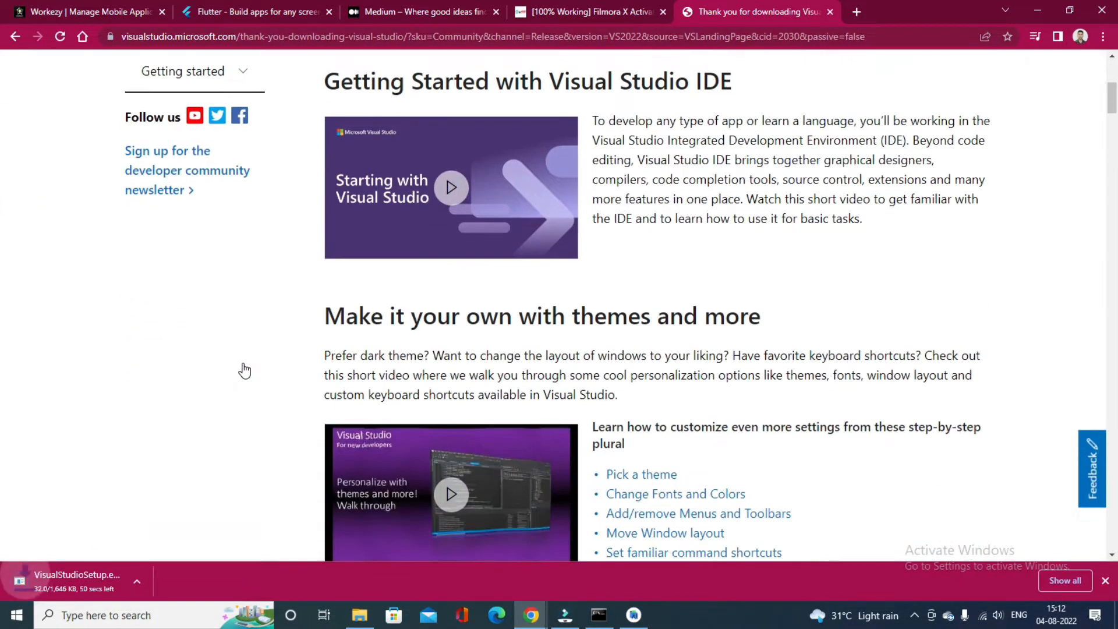
scroll(244, 370, "down", 2)
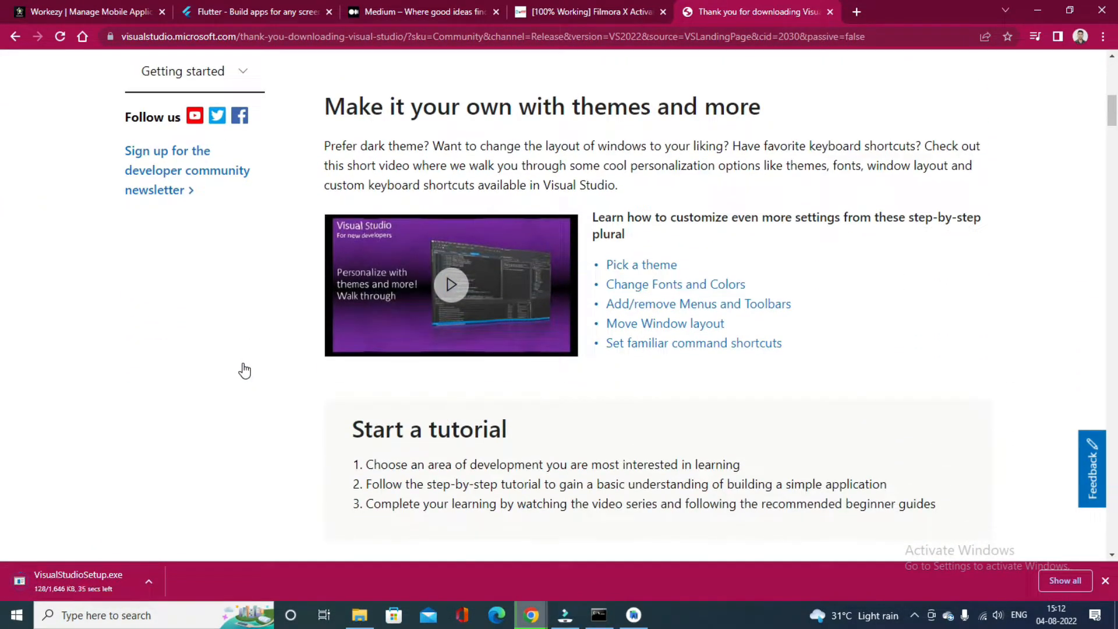
scroll(245, 370, "up", 7)
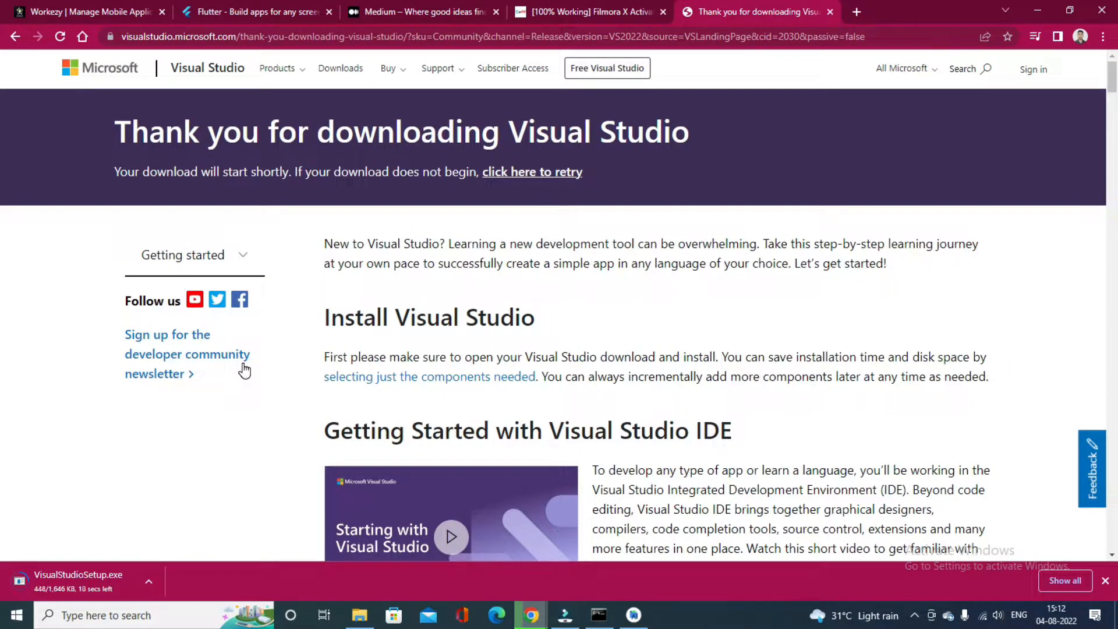
Switch back to Android Studio and finish the SDK component installation for the command-line tools
left_click(633, 614)
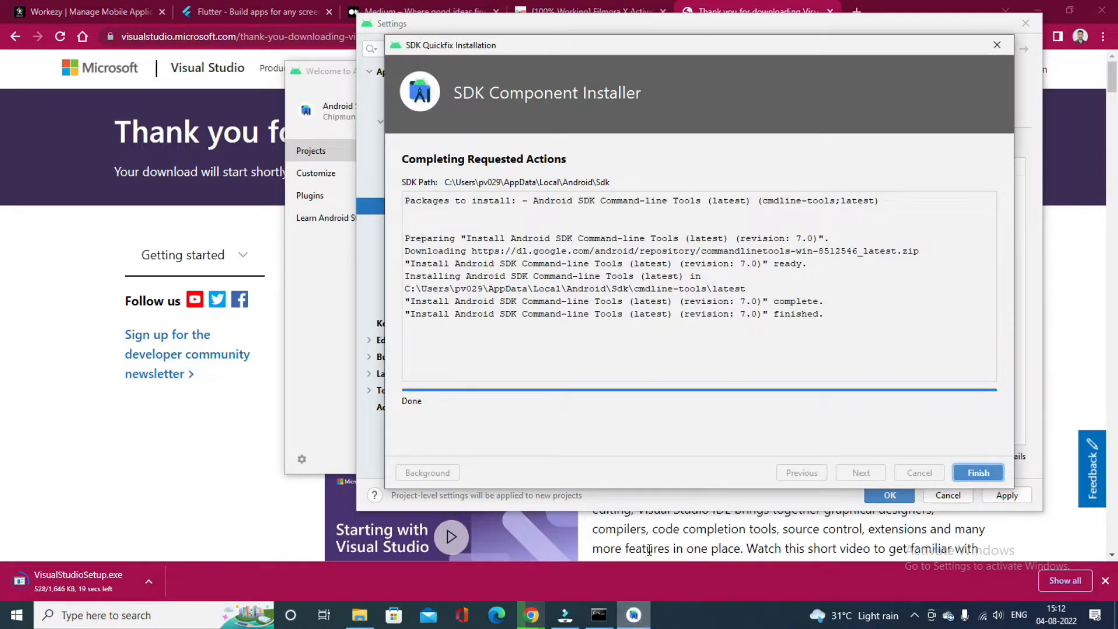
left_click(978, 473)
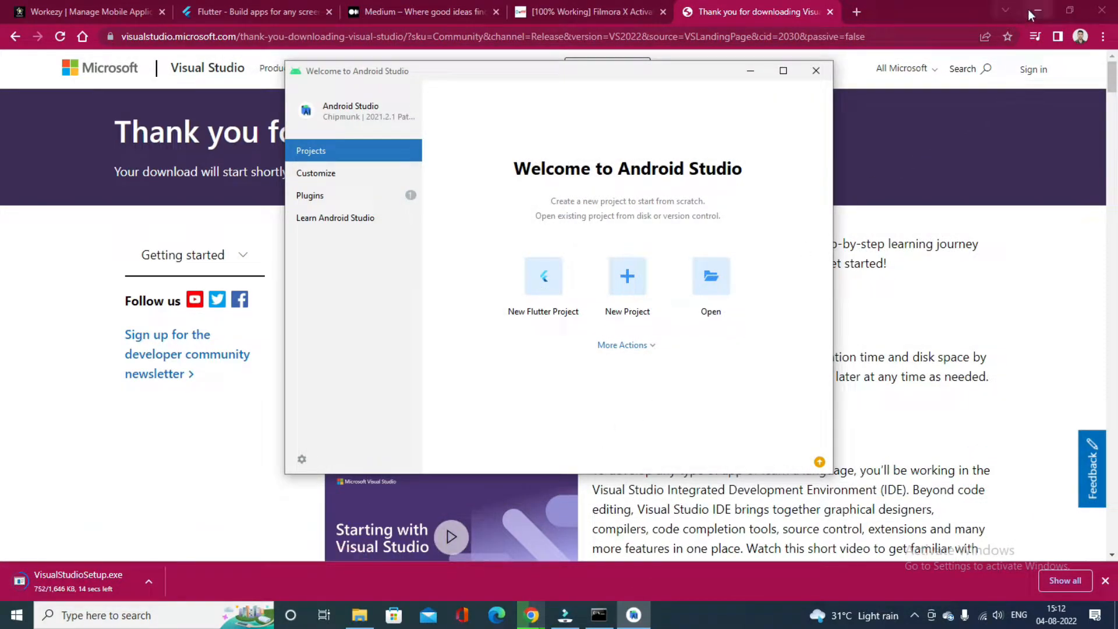
Switch to Command Prompt and run flutter doctor again to recheck the Flutter setup
left_click(596, 619)
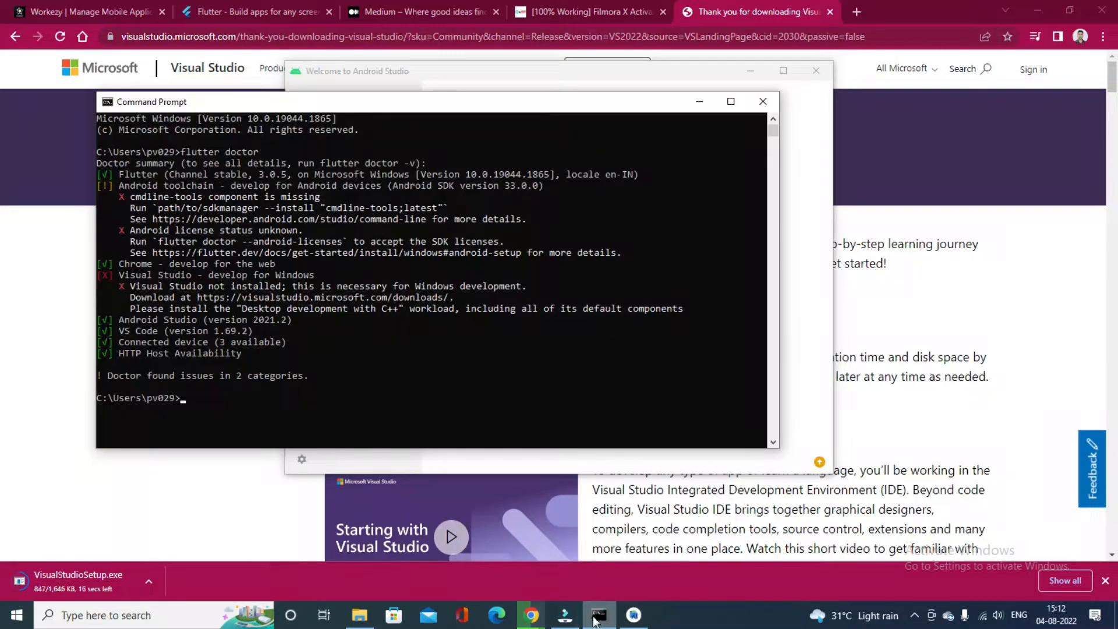
left_click(210, 398)
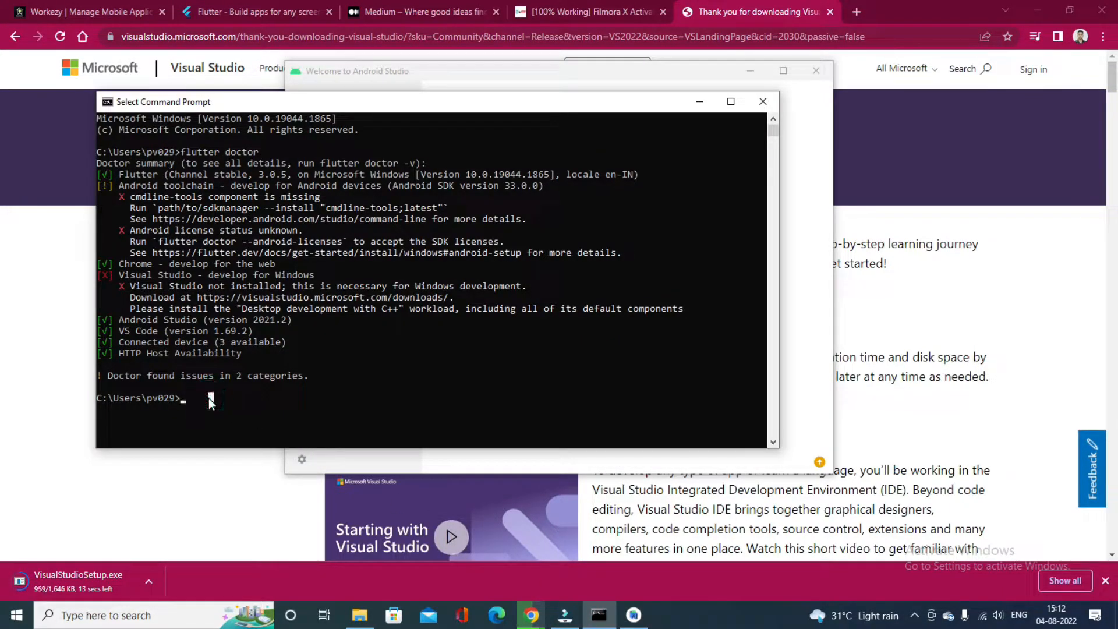
type("flutter doctor")
key("Return")
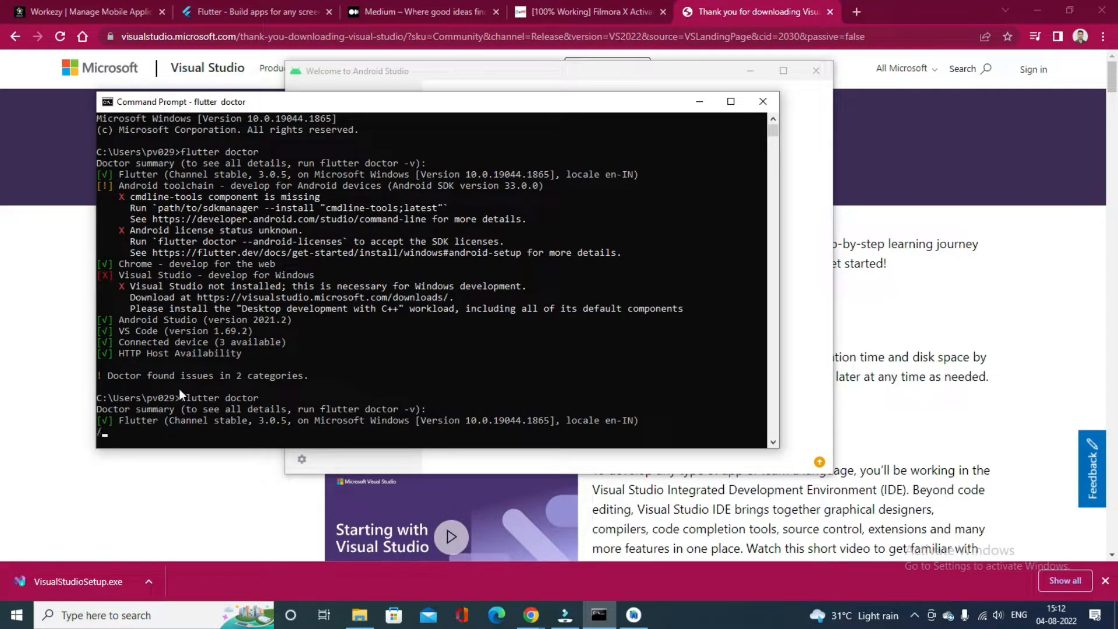
Copy the suggested Android license command from the doctor output and run flutter doctor --android-licenses at the prompt
scroll(178, 390, "down", 1)
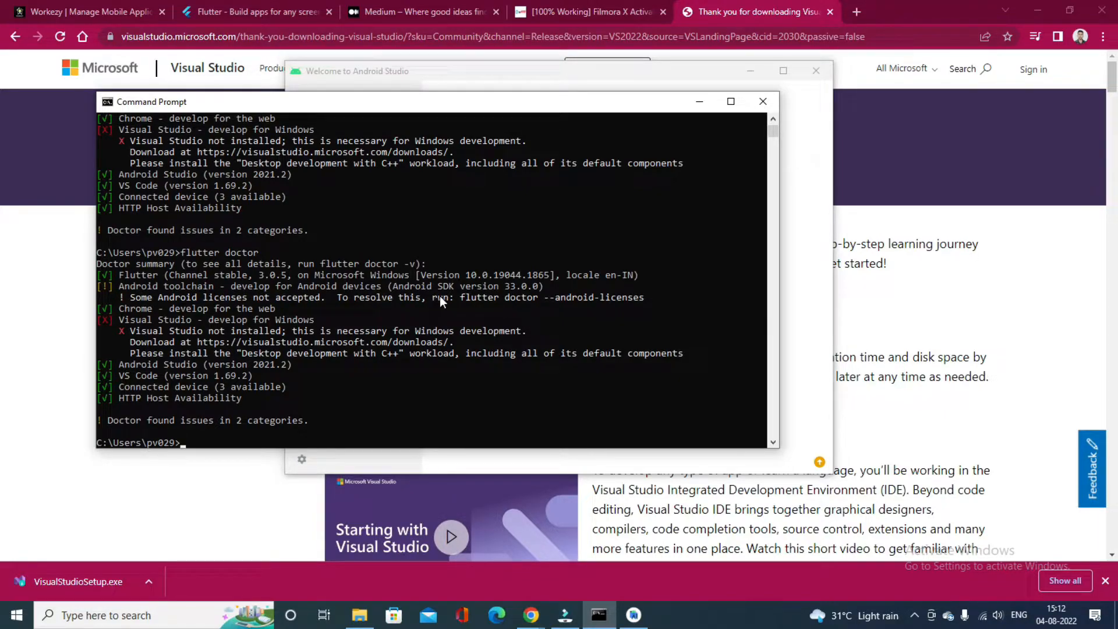
left_click_drag(654, 296, 540, 303)
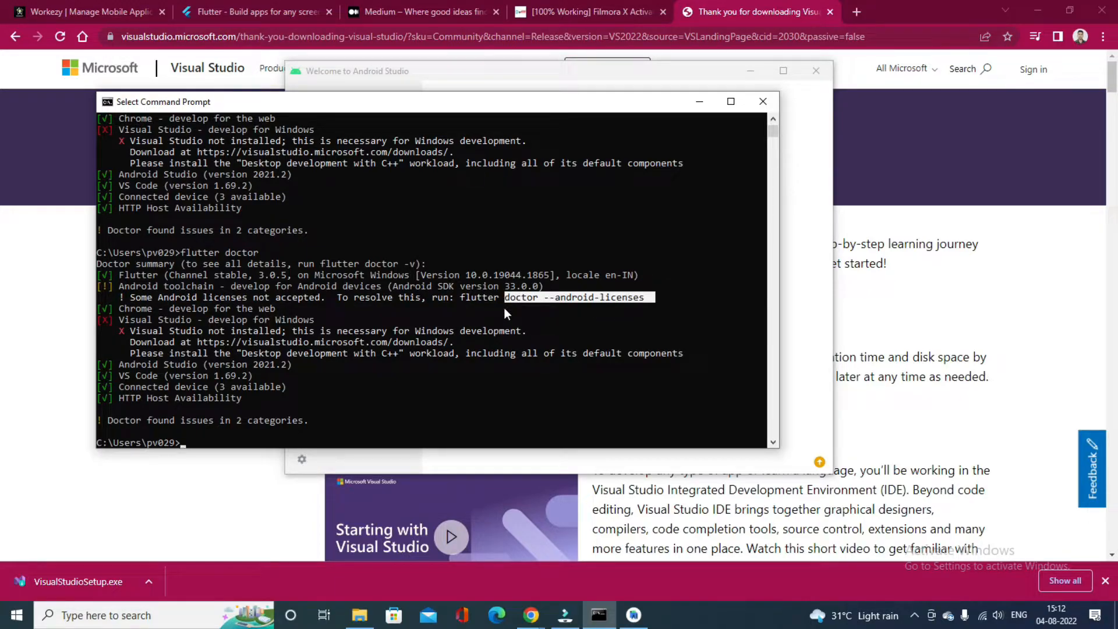
left_click(606, 306)
left_click_drag(659, 299, 489, 301)
key("Return")
key("Return")
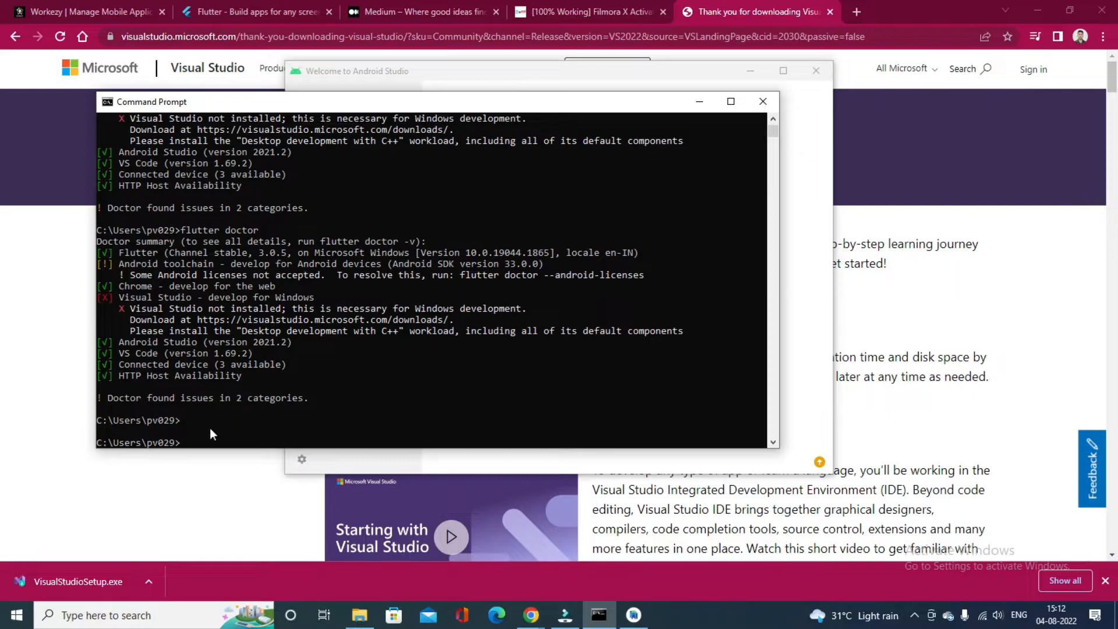
left_click(188, 438)
right_click(188, 443)
key("Return")
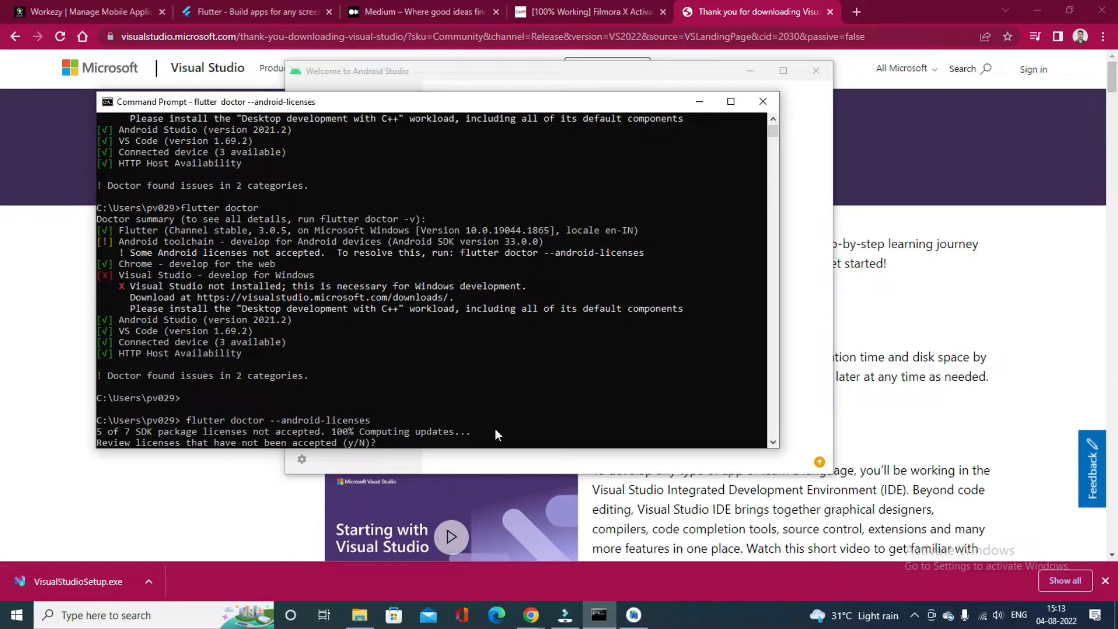
Answer y to review the unaccepted Android SDK package licenses and accept each one
type("y")
key("Return")
type("y")
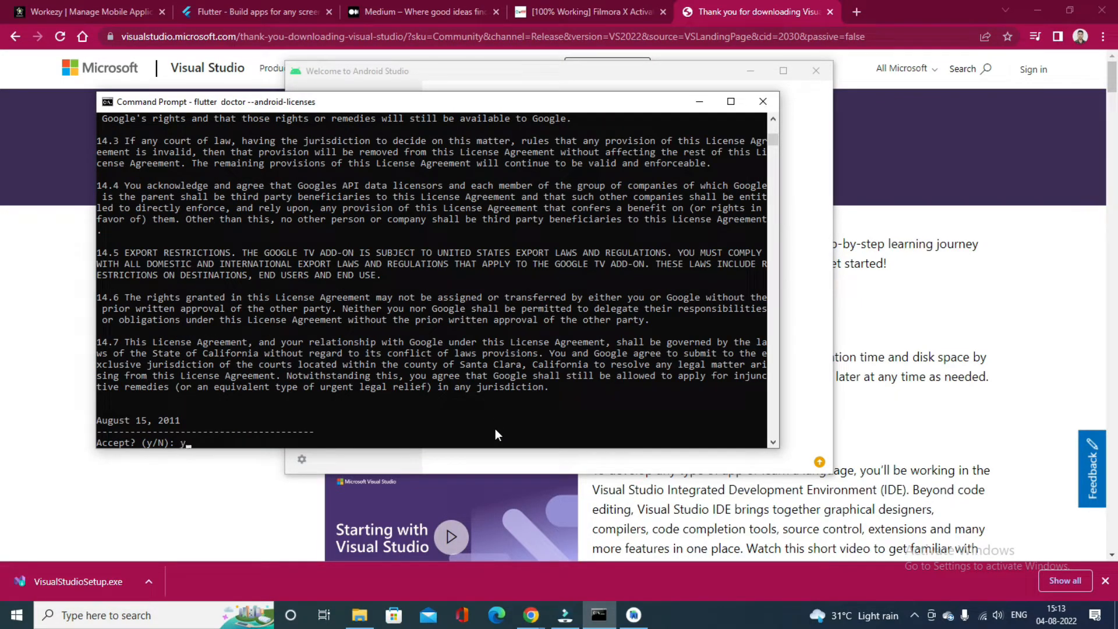
key("Return")
type("y")
key("Return")
type("y")
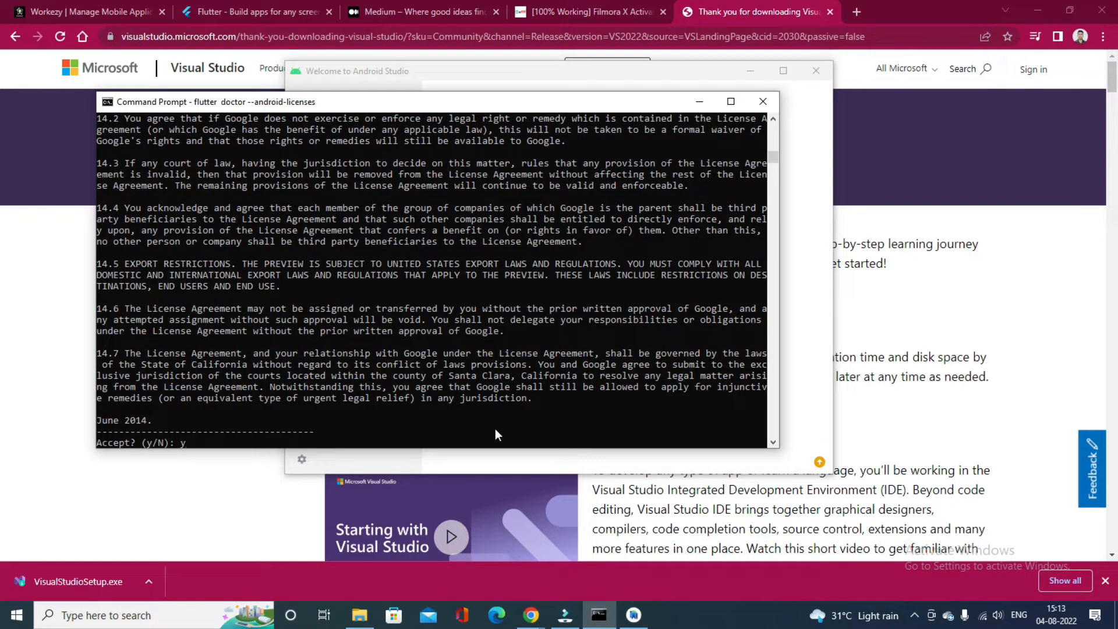
key("Return")
type("y")
key("Return")
type("y")
key("Return")
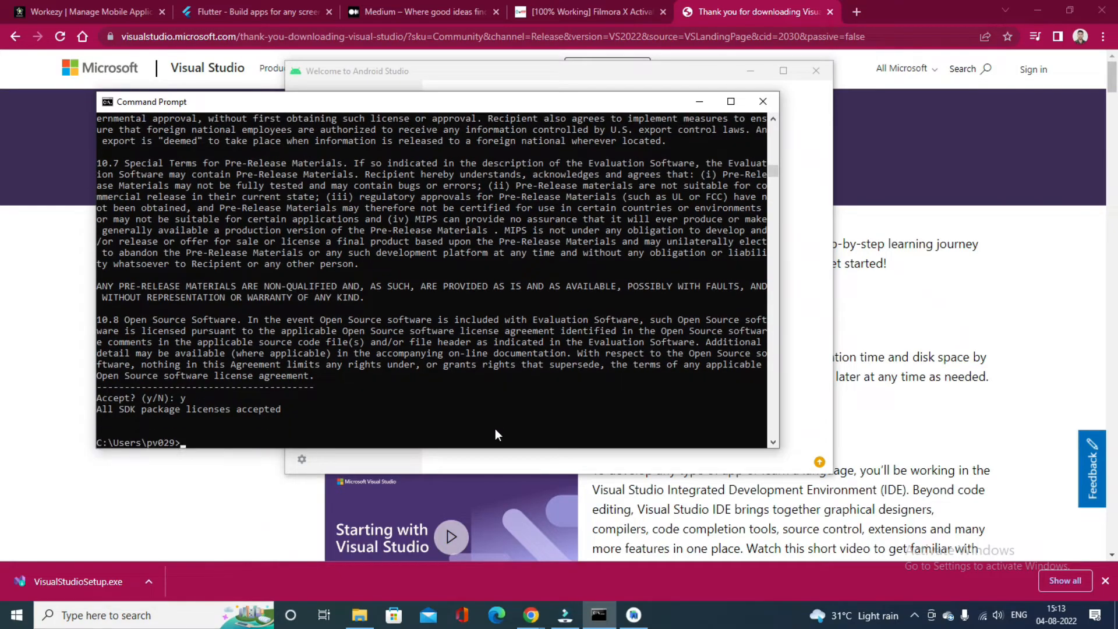
Run flutter doctor again to recheck the Android toolchain after accepting the licenses
type("flutter doctor")
key("Return")
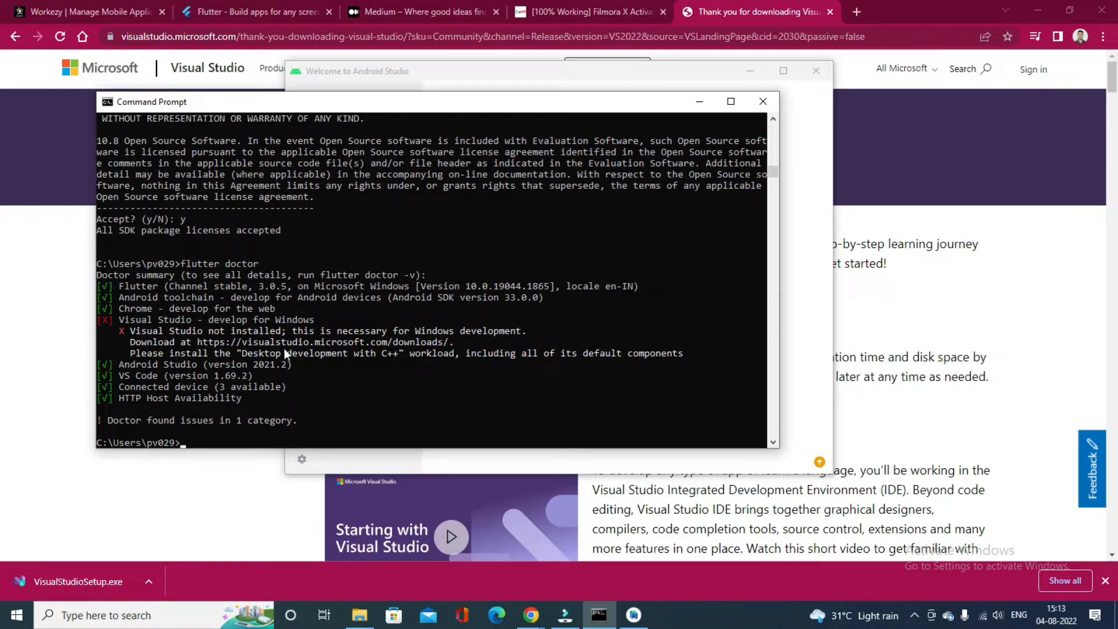
Show the downloaded VisualStudioSetup file in the Downloads folder, launch it and proceed with the setup
left_click(148, 581)
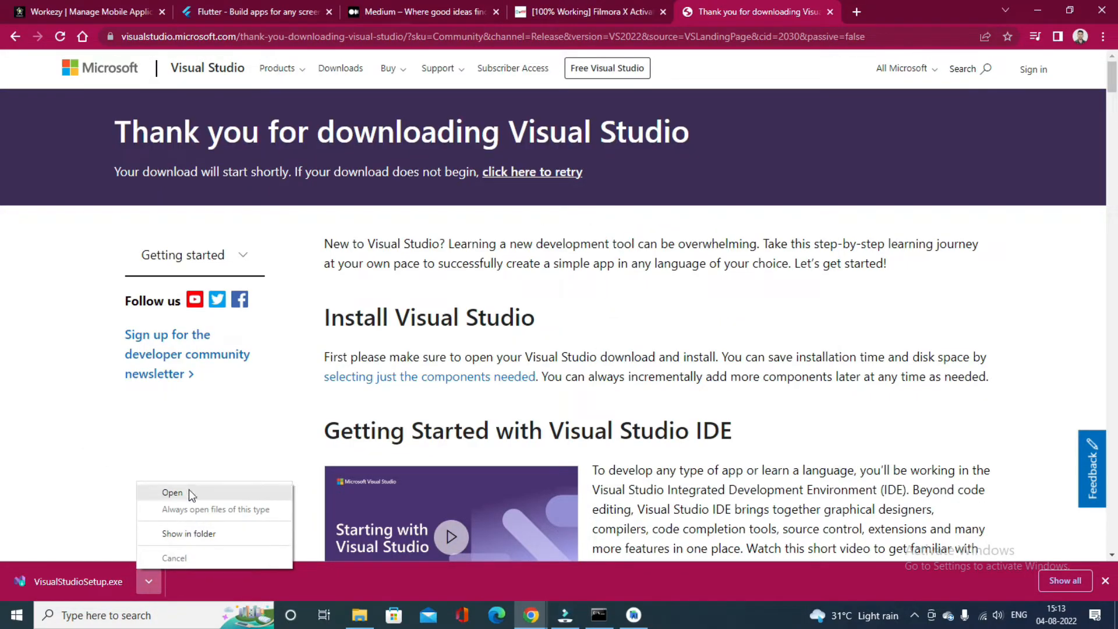
left_click(195, 533)
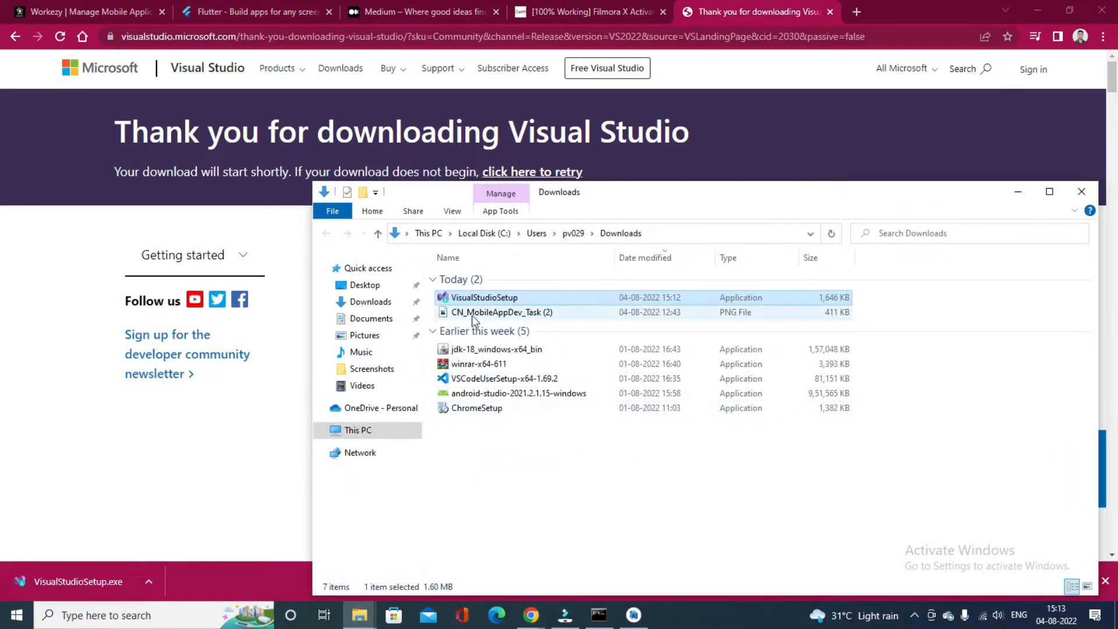
double_click(481, 298)
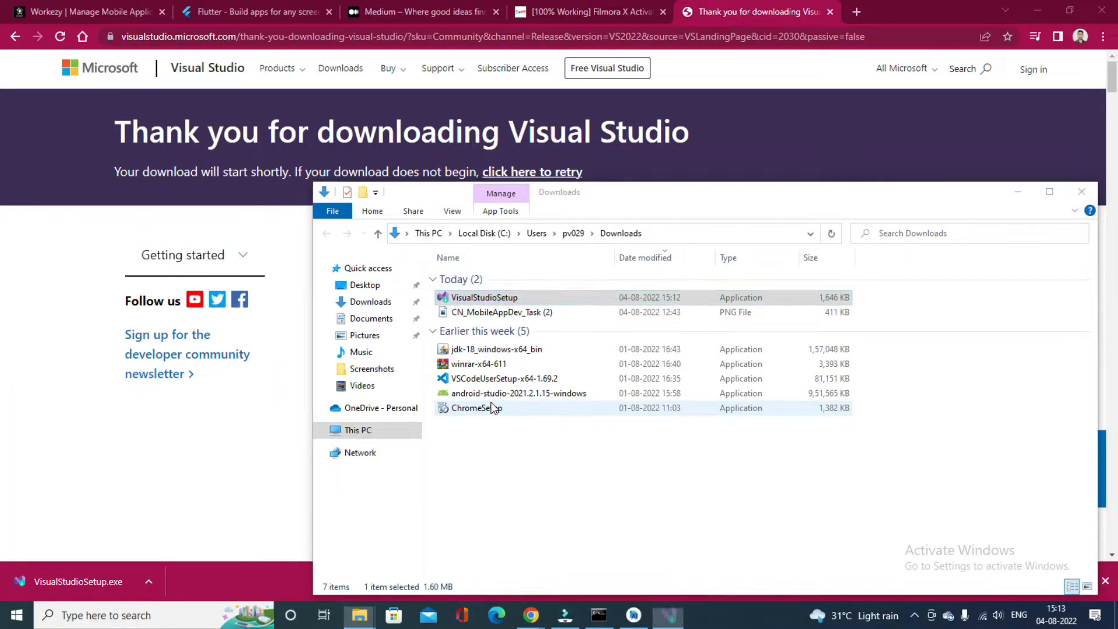
left_click(664, 381)
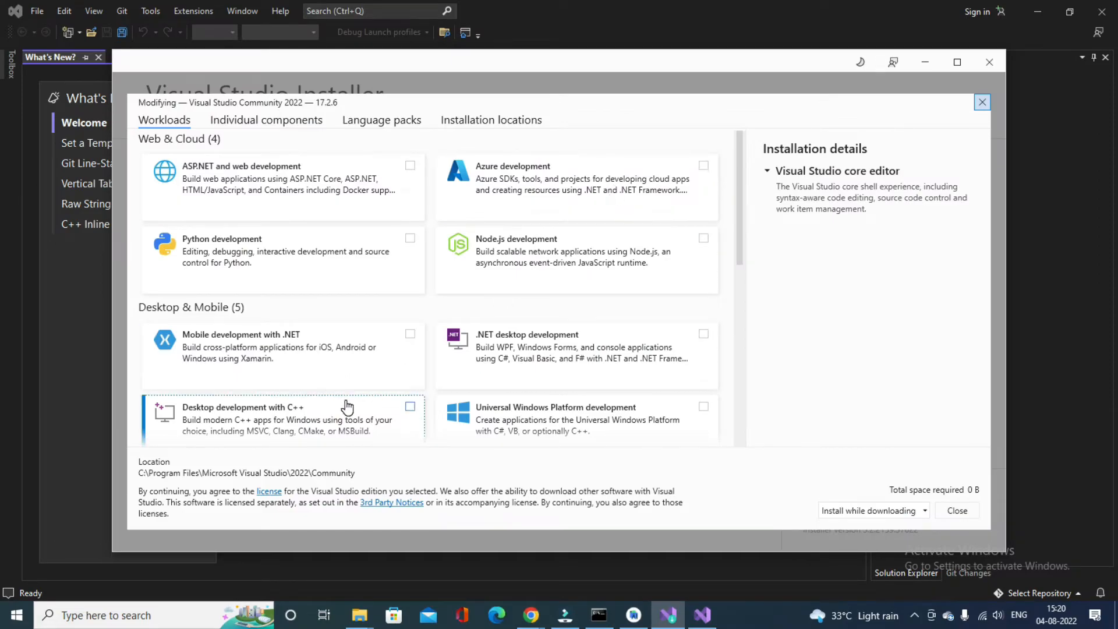
Add the Desktop development with C++ workload with its default components to Visual Studio Community 2022 and start the modification
left_click(410, 407)
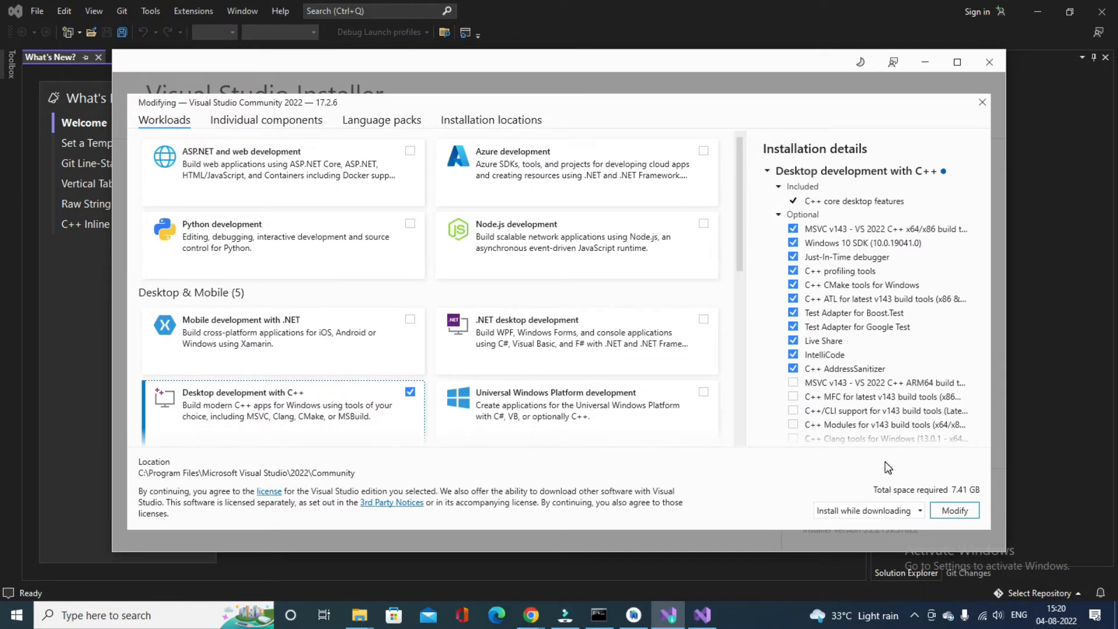
scroll(889, 438, "down", 1)
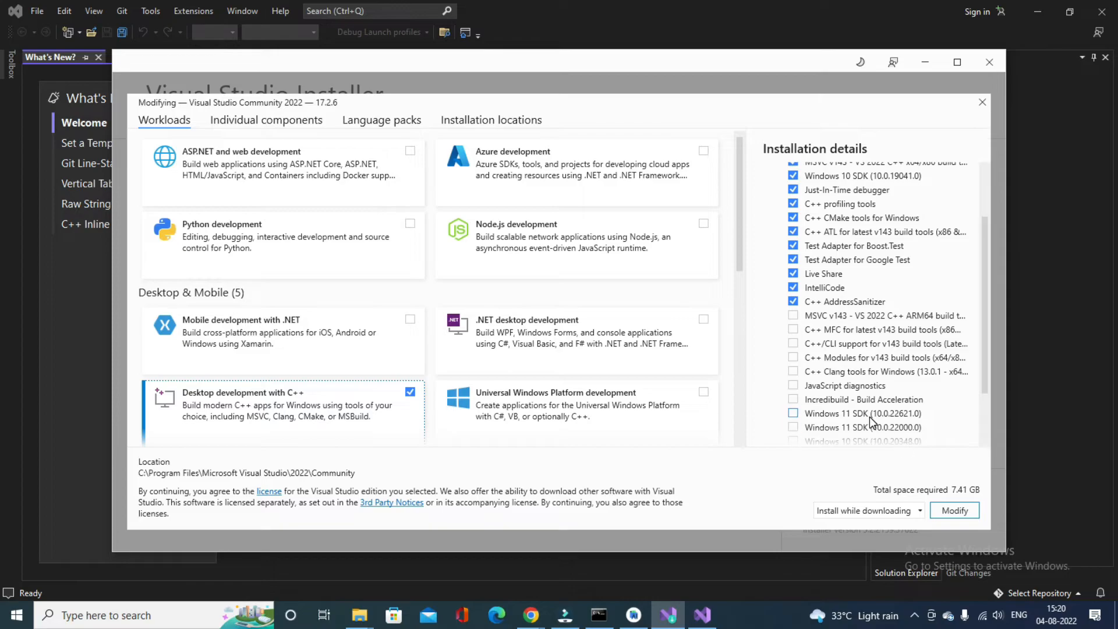
scroll(901, 447, "down", 2)
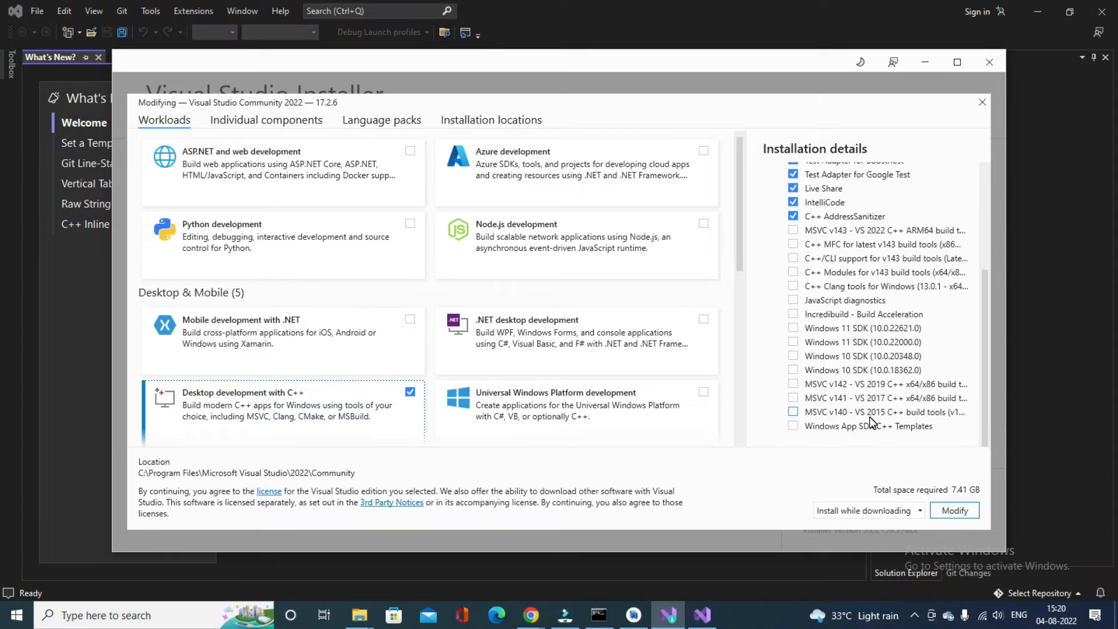
left_click(945, 512)
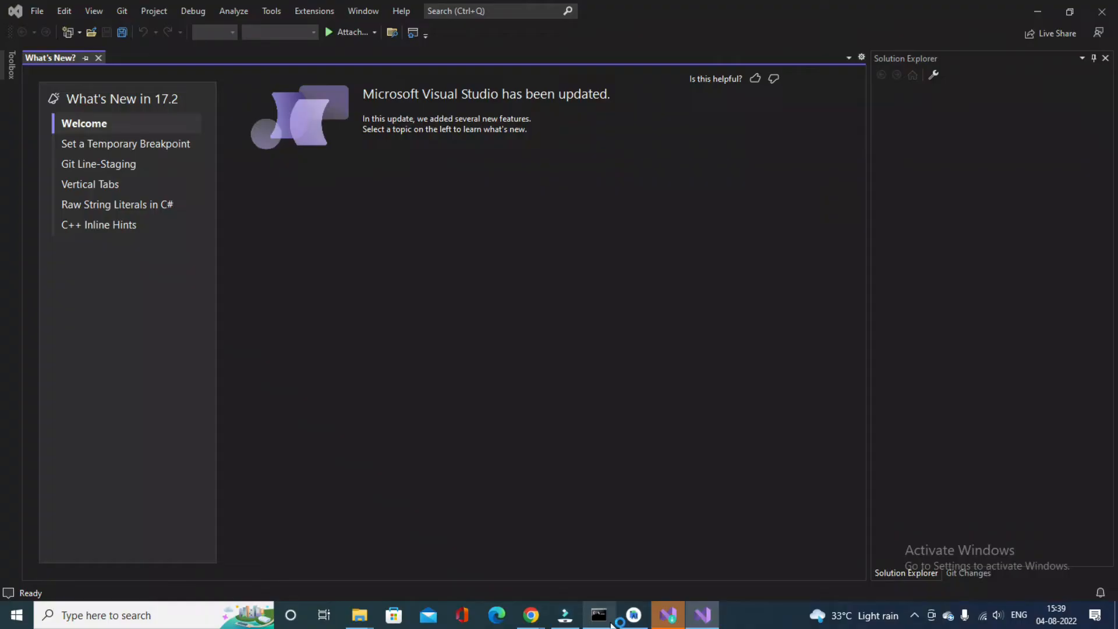
Switch to Command Prompt and run flutter doctor to recheck the Visual Studio setup
left_click(603, 620)
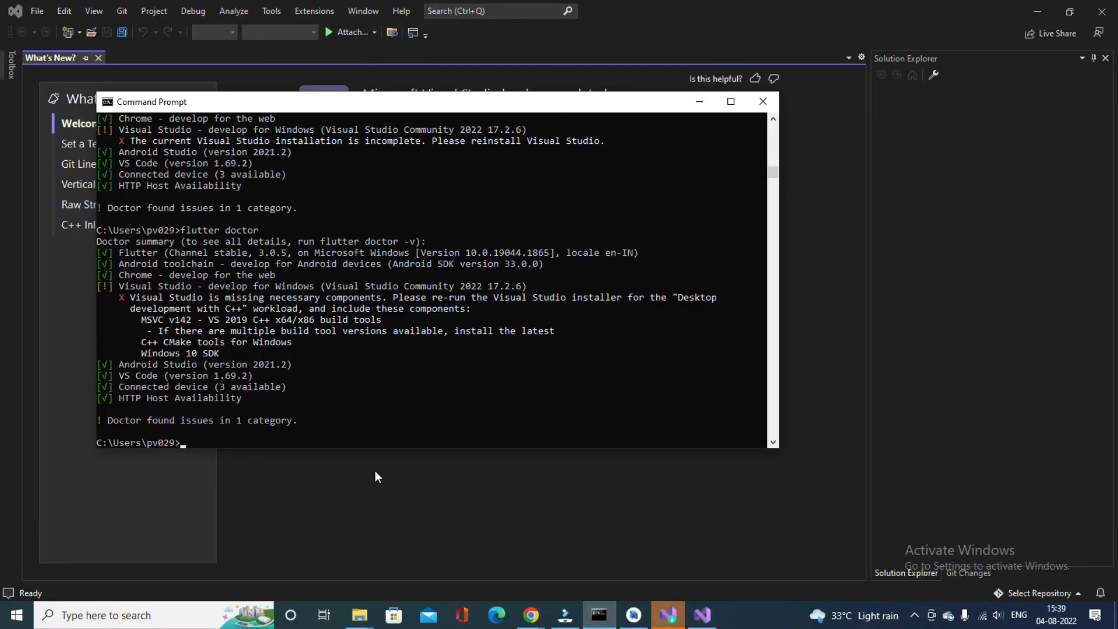
type("flutter doct9o")
key("BackSpace")
key("BackSpace")
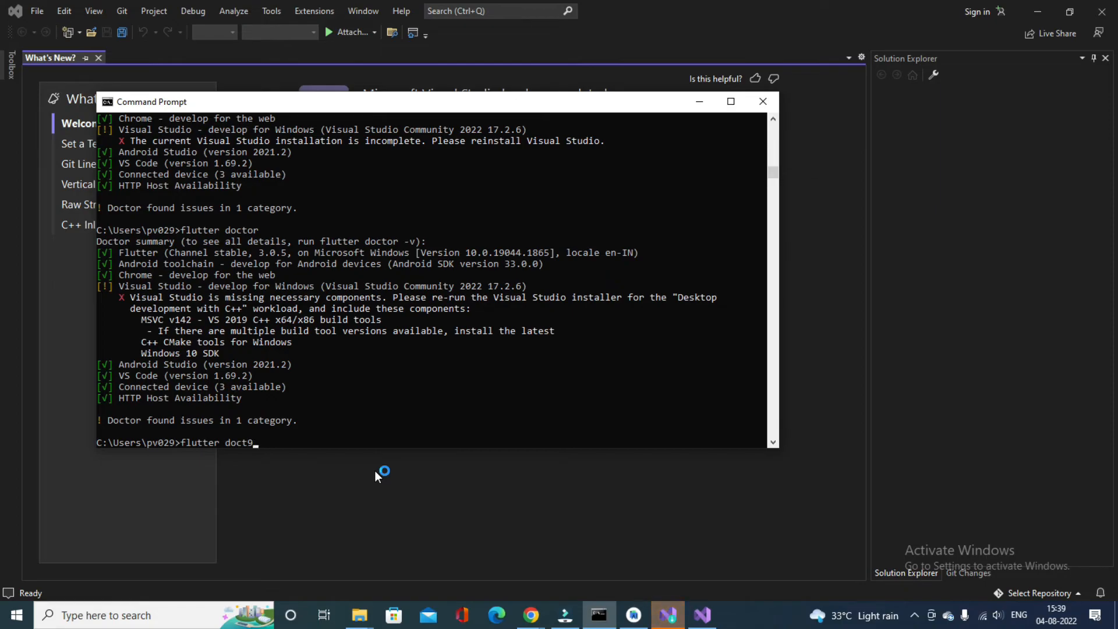
type("or")
key("Return")
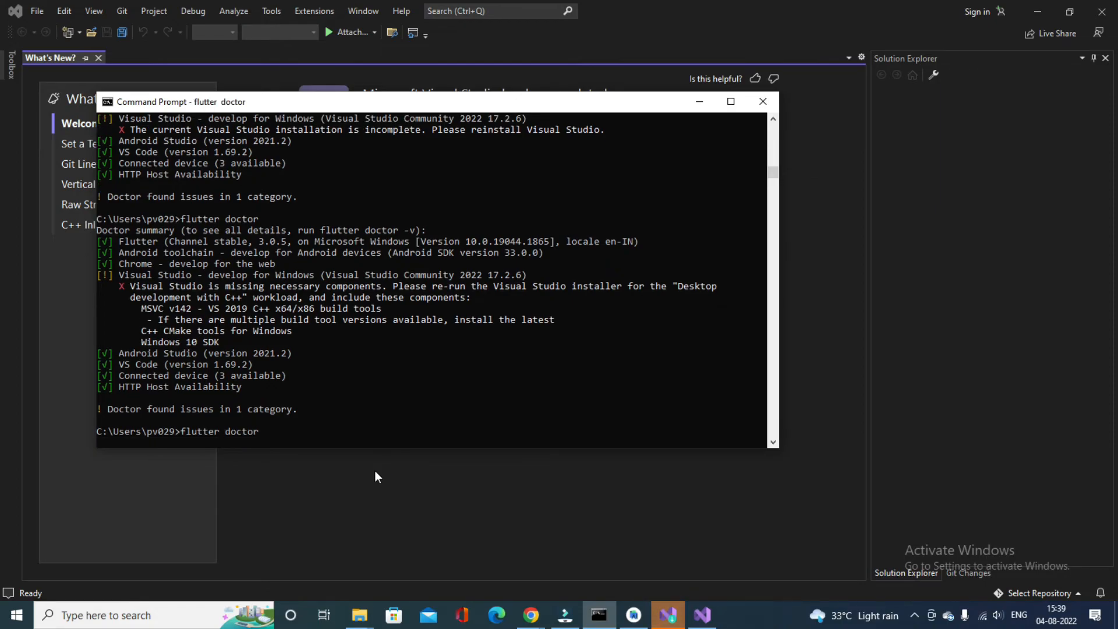